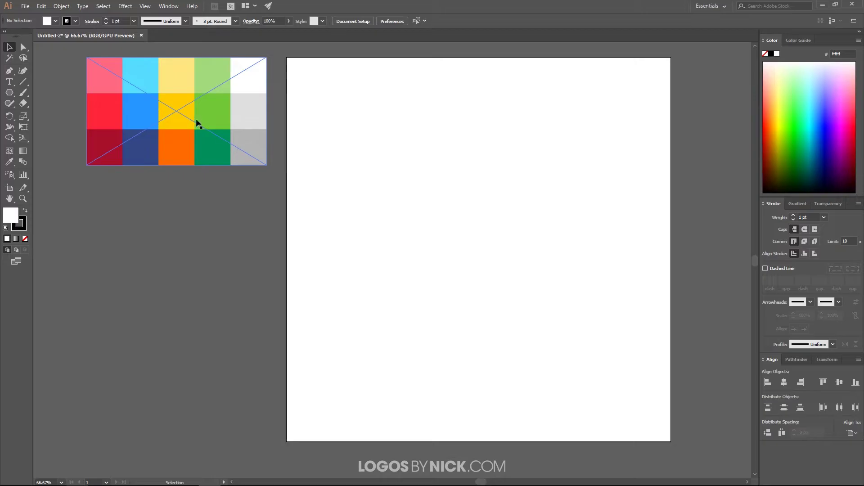
pyautogui.click(210, 118)
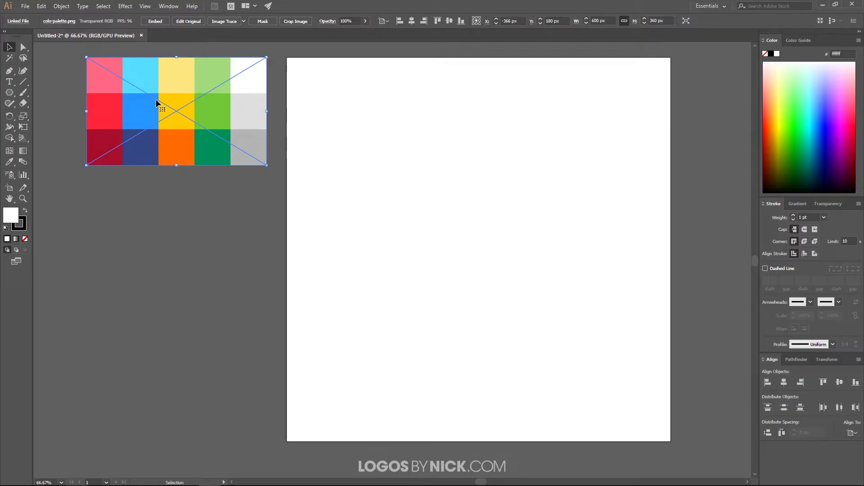
pyautogui.click(212, 222)
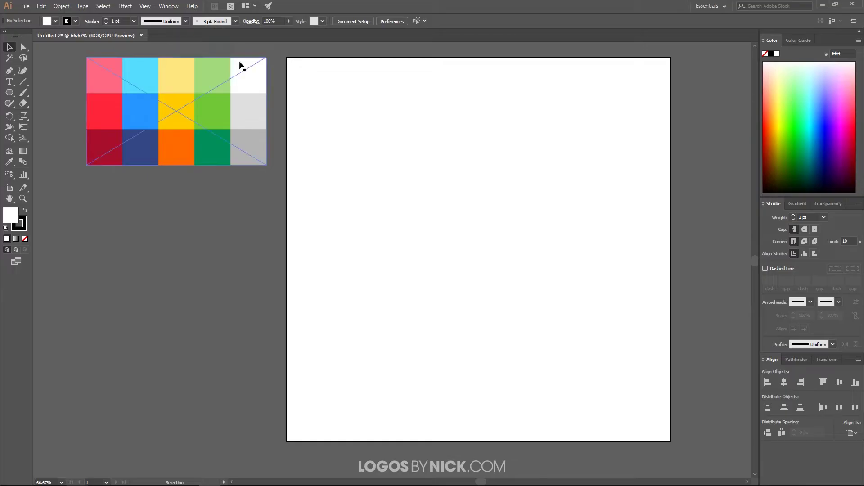
pyautogui.click(145, 6)
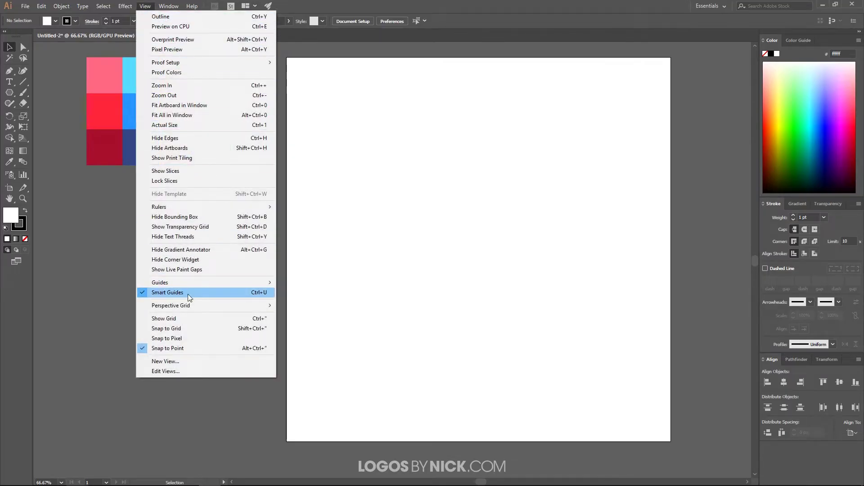
pyautogui.click(191, 216)
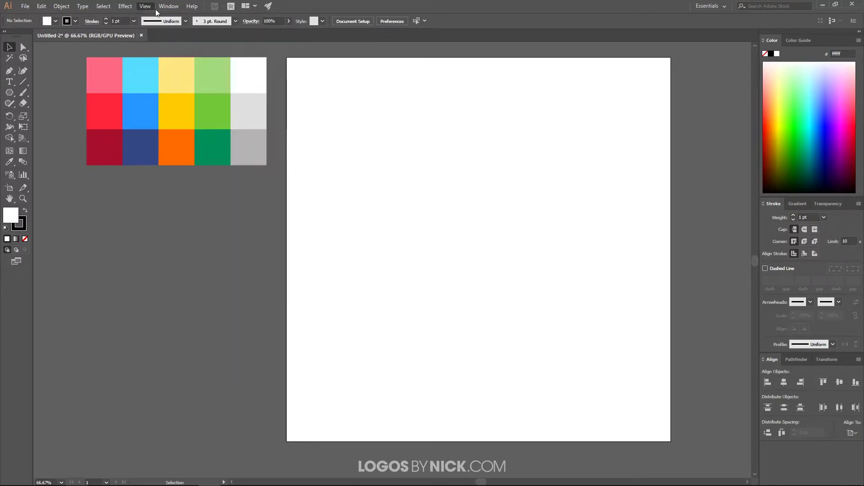
pyautogui.click(168, 6)
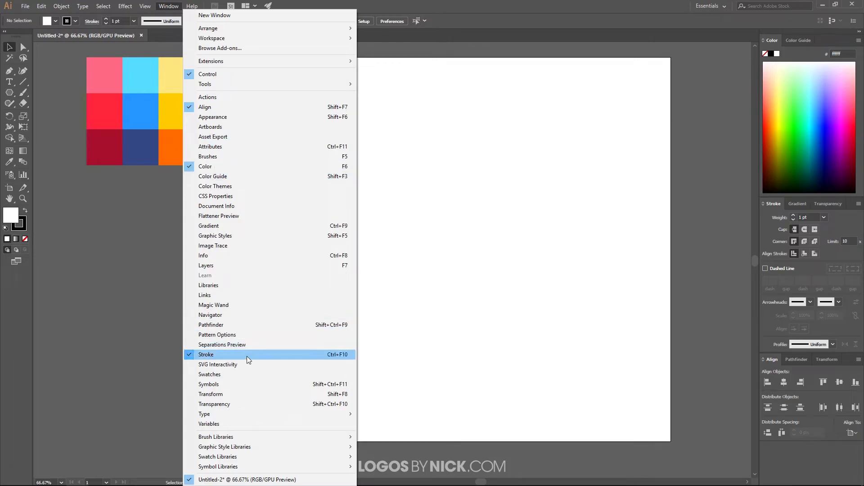
pyautogui.click(557, 121)
# Step: Draw a flat-topped hexagon about 340 px wide and 294 px tall with the Polygon tool from the artboard's centre
pyautogui.click(10, 92)
pyautogui.moveTo(13, 93); pyautogui.dragTo(36, 90)
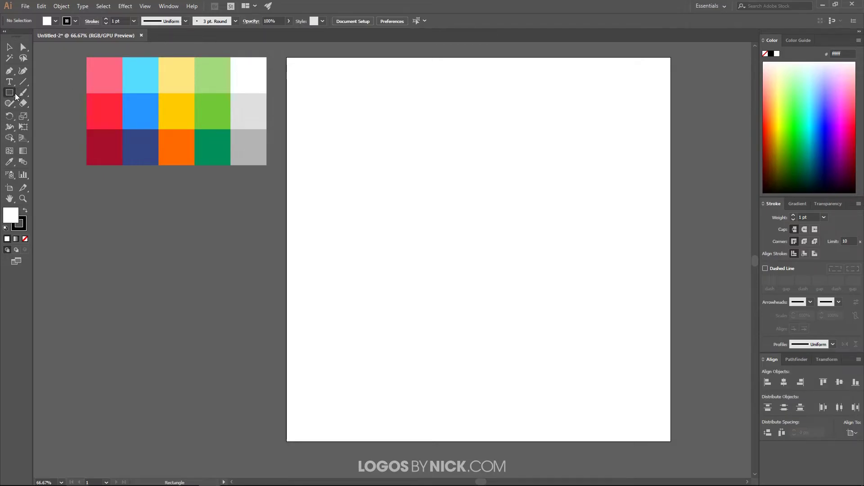
pyautogui.click(11, 94)
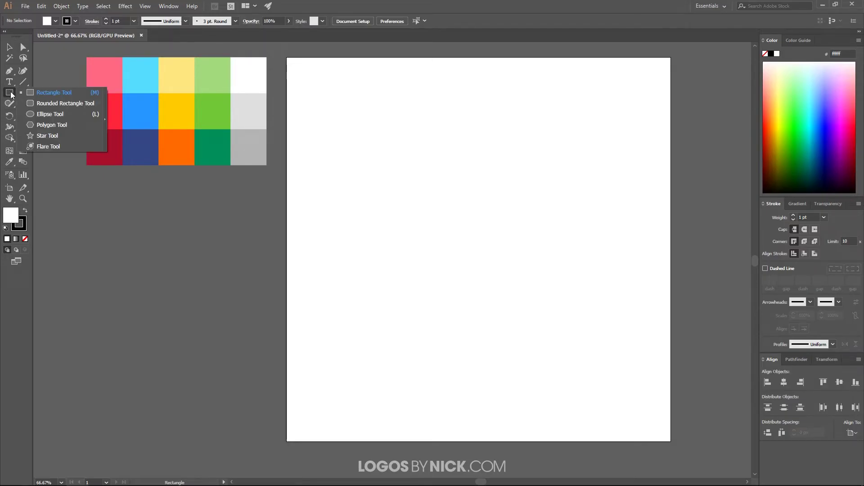
pyautogui.click(47, 125)
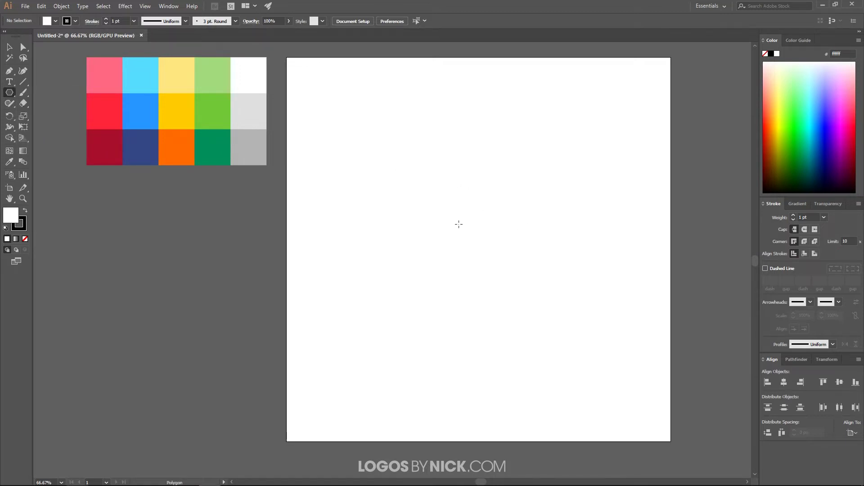
pyautogui.moveTo(480, 248)
pyautogui.mouseDown()
pyautogui.moveTo(536, 279)
pyautogui.moveTo(521, 272)
pyautogui.mouseUp()
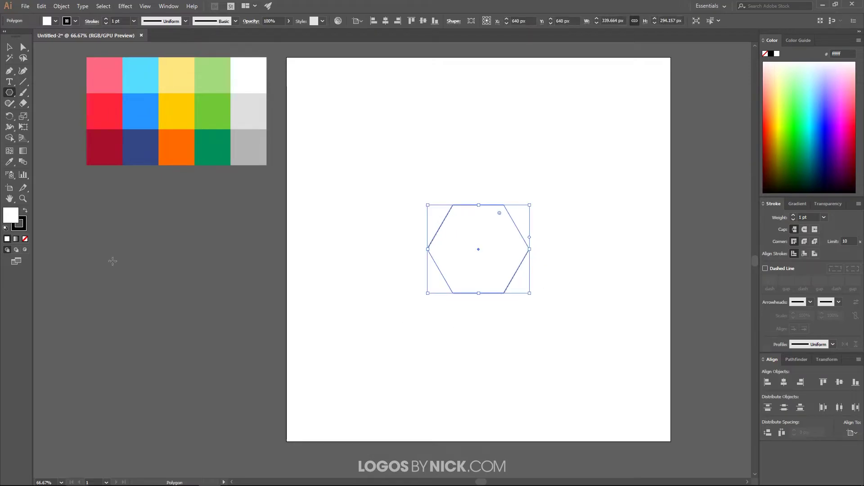
# Step: Give the hexagon a solid black fill and remove its stroke
pyautogui.click(26, 213)
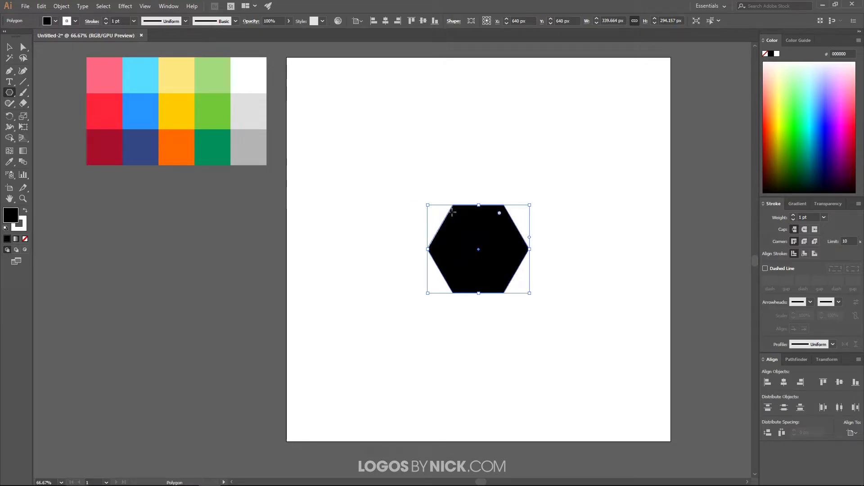
pyautogui.click(22, 229)
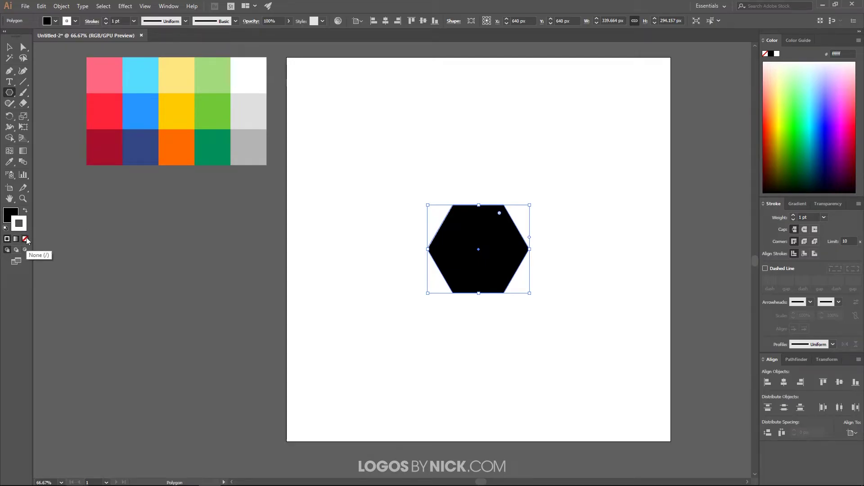
pyautogui.click(26, 240)
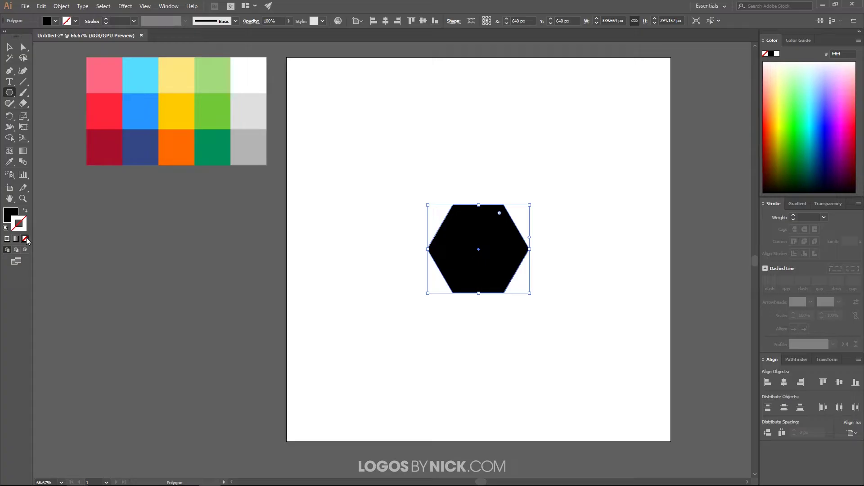
pyautogui.click(10, 215)
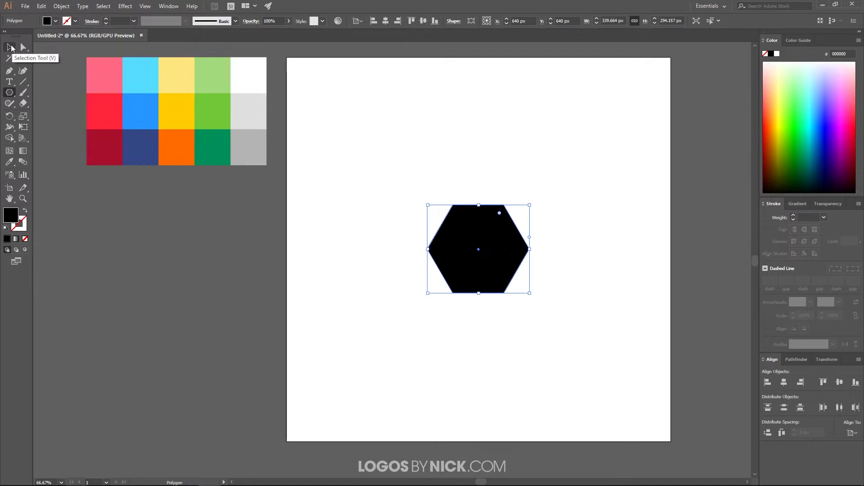
# Step: Rotate the hexagon 90 degrees so that a corner points up, and lower its opacity to 49%
pyautogui.click(7, 48)
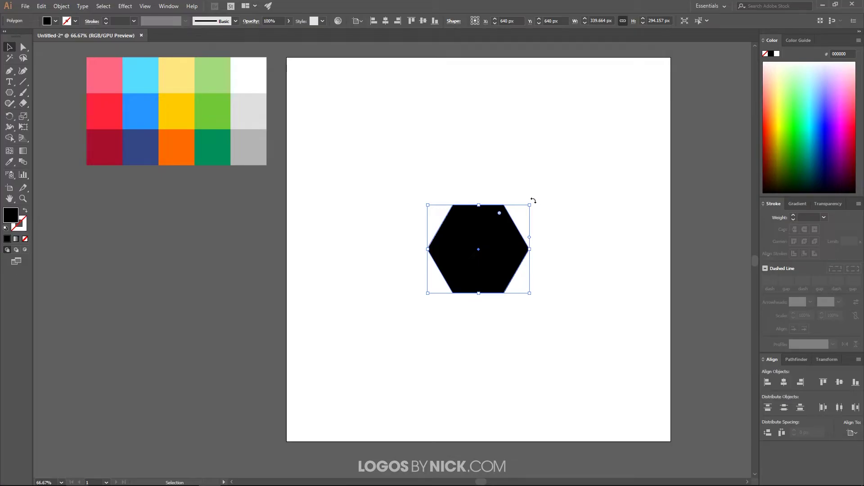
pyautogui.moveTo(533, 200); pyautogui.dragTo(521, 286)
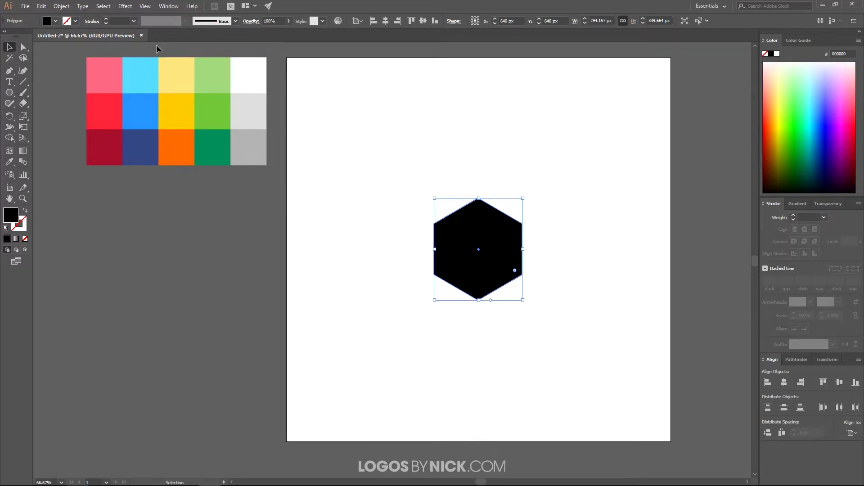
pyautogui.click(290, 21)
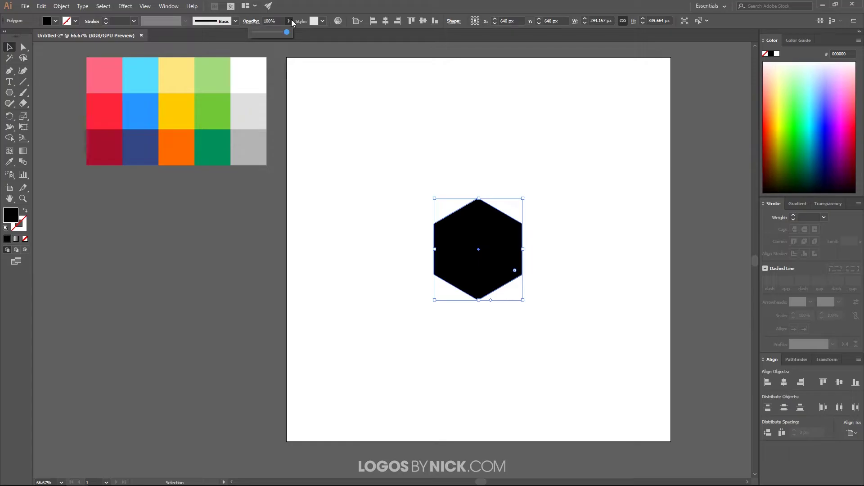
pyautogui.moveTo(288, 32); pyautogui.dragTo(270, 59)
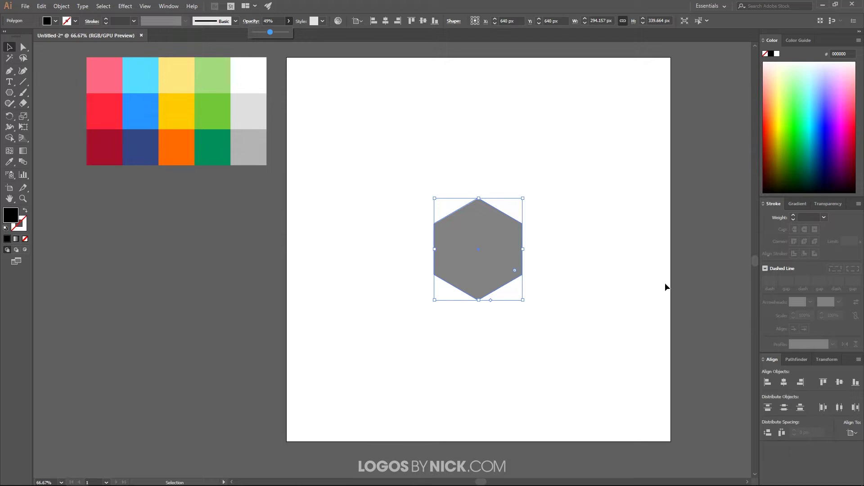
# Step: Move the hexagon's three upper anchor points straight down until the shape is about 230 px tall
pyautogui.click(24, 48)
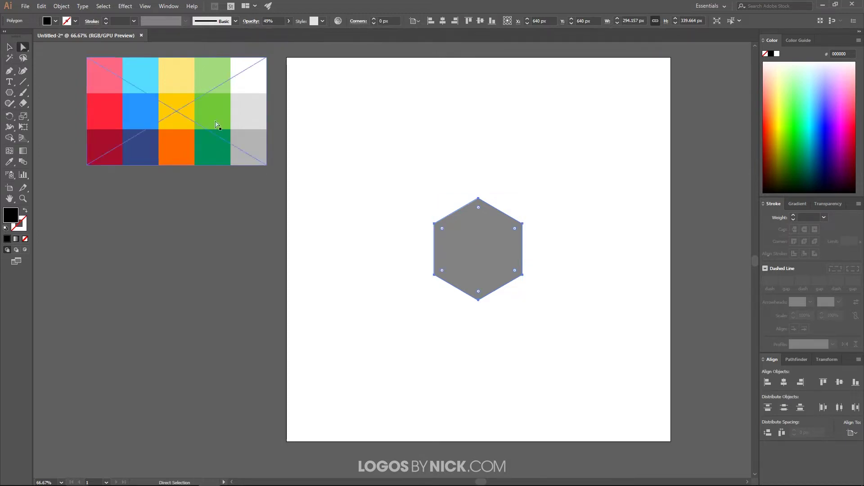
pyautogui.moveTo(378, 165); pyautogui.dragTo(560, 234)
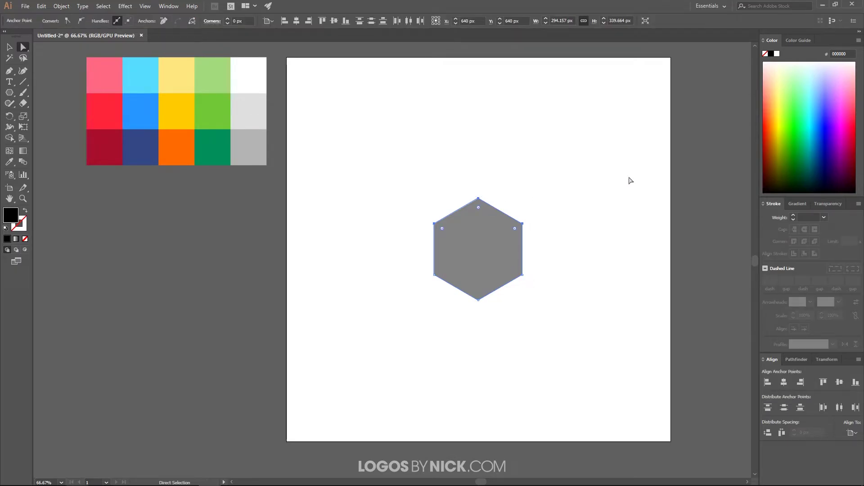
pyautogui.press('Down')
pyautogui.press('Down')
pyautogui.press('Down')
pyautogui.press('Down')
pyautogui.press('Down')
pyautogui.press('Down')
pyautogui.press('Down')
pyautogui.press('Down')
pyautogui.press('Down')
pyautogui.press('Down')
pyautogui.press('Down')
pyautogui.press('Down')
pyautogui.press('Down')
pyautogui.press('Down')
pyautogui.press('Down')
pyautogui.press('Down')
pyautogui.press('Down')
pyautogui.press('Down')
pyautogui.press('Down')
pyautogui.press('Down')
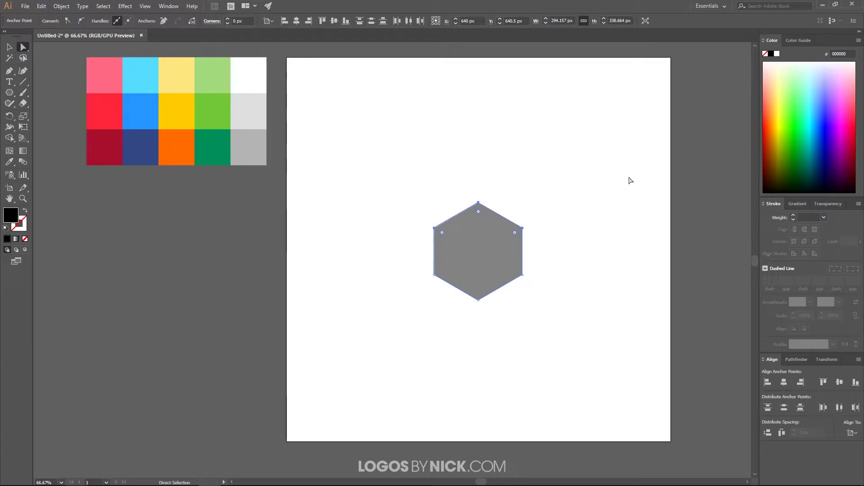
pyautogui.press('Down')
pyautogui.press('Down')
pyautogui.press('Down')
pyautogui.press('Down')
pyautogui.press('Down')
pyautogui.press('Down')
pyautogui.press('Down')
pyautogui.press('Down')
pyautogui.press('Down')
pyautogui.press('Down')
pyautogui.press('Down')
pyautogui.press('Down')
pyautogui.press('Down')
pyautogui.press('Down')
pyautogui.press('Down')
pyautogui.press('Down')
pyautogui.press('Down')
pyautogui.press('Down')
pyautogui.press('Down')
pyautogui.press('Down')
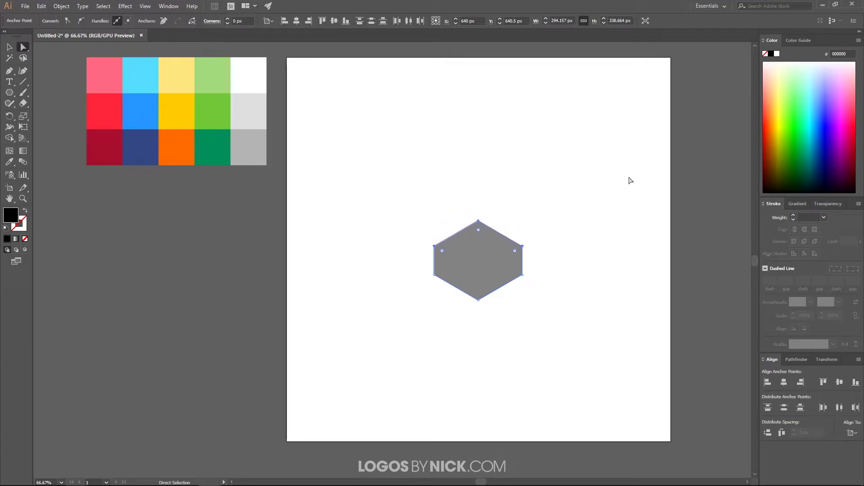
pyautogui.press('Down')
pyautogui.press('Down')
pyautogui.press('Down')
pyautogui.press('Down')
pyautogui.press('Down')
pyautogui.press('Down')
pyautogui.press('Down')
pyautogui.press('Down')
pyautogui.press('Down')
pyautogui.press('Down')
pyautogui.press('Down')
pyautogui.press('Down')
pyautogui.press('Down')
pyautogui.press('Down')
pyautogui.press('Down')
pyautogui.press('Up')
pyautogui.press('Up')
pyautogui.press('Up')
pyautogui.press('Up')
pyautogui.press('Up')
pyautogui.press('Up')
pyautogui.press('Up')
pyautogui.press('Up')
pyautogui.press('Up')
pyautogui.press('Up')
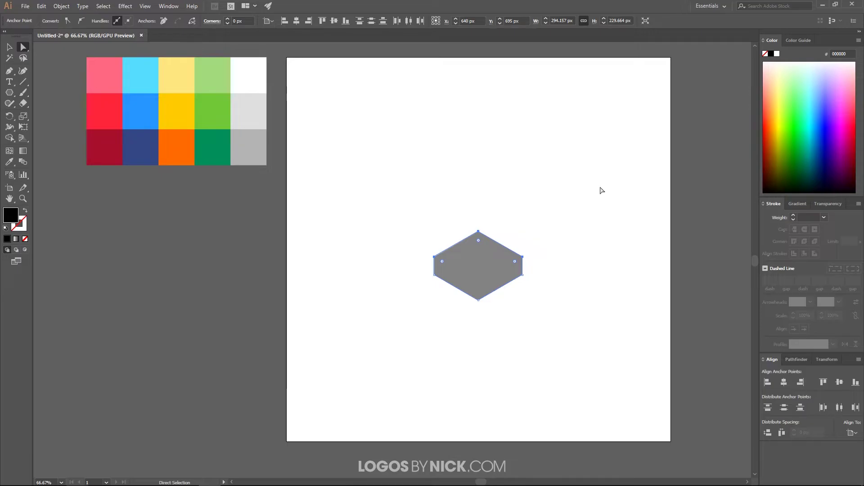
# Step: Duplicate the flattened hexagon directly above the original, leaving the two shapes overlapping in a small central diamond
pyautogui.click(9, 48)
pyautogui.moveTo(492, 285)
pyautogui.mouseDown()
pyautogui.moveTo(494, 254)
pyautogui.moveTo(498, 270)
pyautogui.mouseUp()
pyautogui.scroll(5, 485, 272)
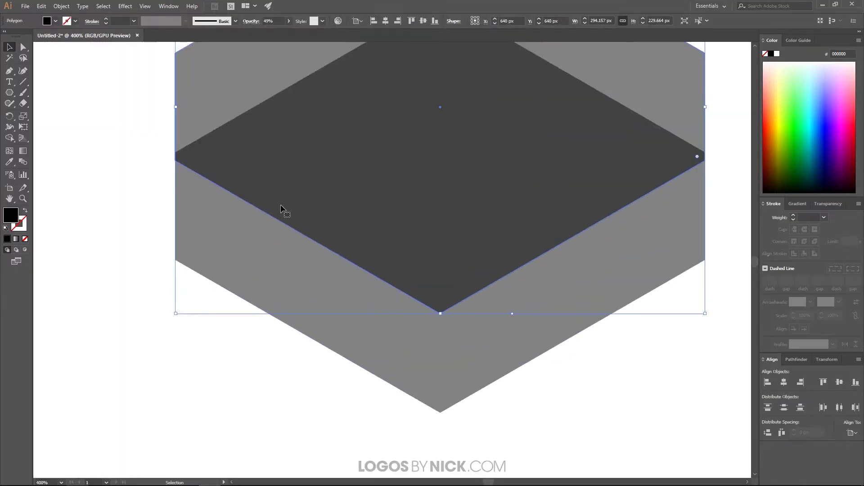
pyautogui.scroll(-2, 198, 171)
pyautogui.moveTo(320, 223); pyautogui.dragTo(336, 178)
pyautogui.click(160, 172)
pyautogui.moveTo(134, 141); pyautogui.dragTo(202, 231)
pyautogui.moveTo(282, 238); pyautogui.dragTo(231, 226)
pyautogui.press('Delete')
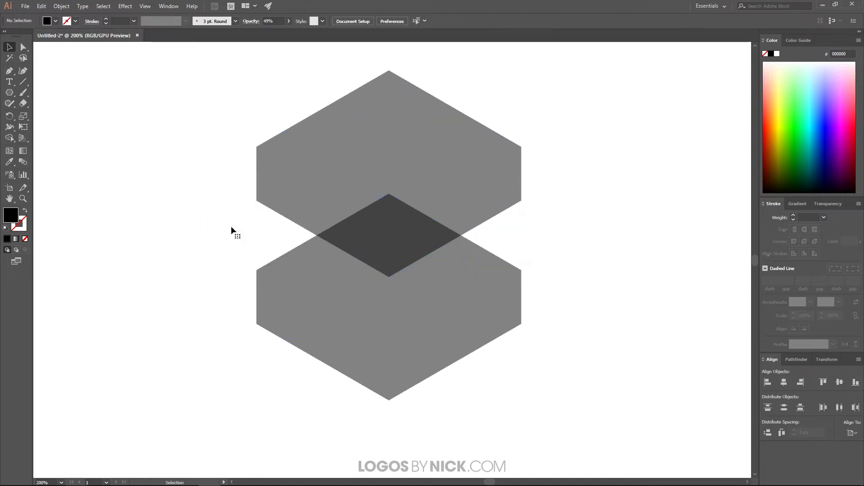
# Step: Lower the duplicate hexagon until its lower side corners snap onto the original's upper side corners
pyautogui.click(292, 192)
pyautogui.press('a')
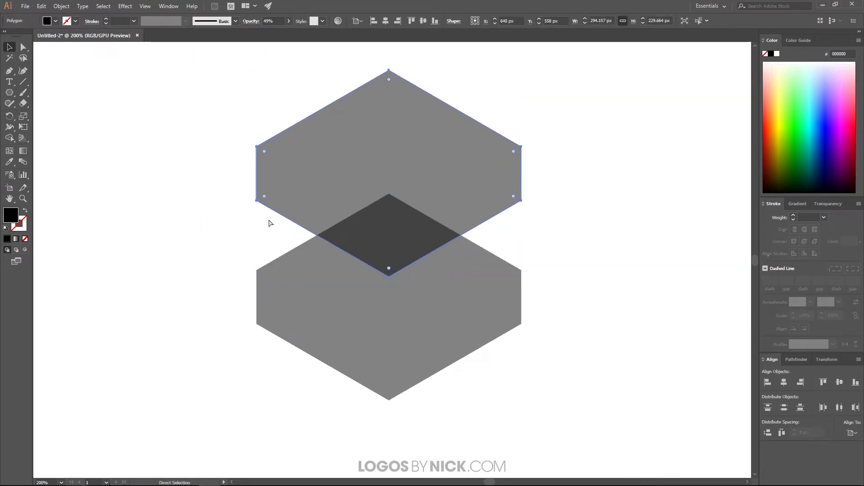
pyautogui.moveTo(257, 201); pyautogui.dragTo(258, 271)
pyautogui.click(603, 261)
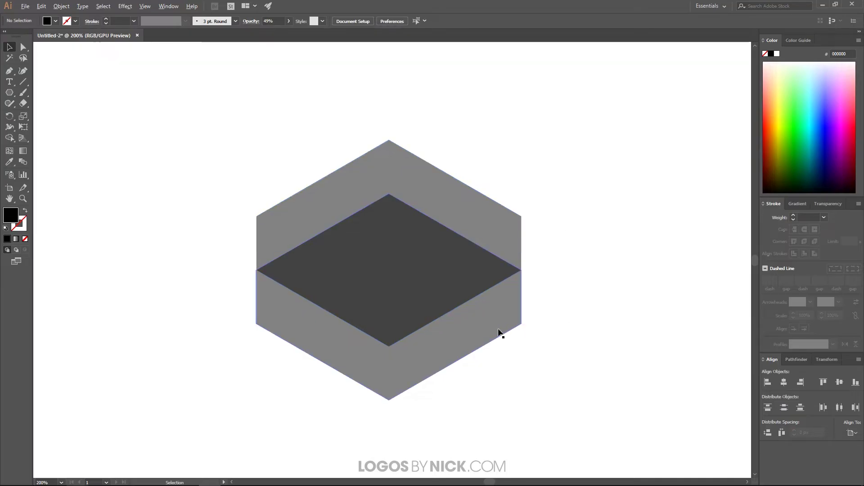
pyautogui.scroll(-2, 498, 332)
pyautogui.scroll(2, 498, 332)
pyautogui.scroll(-2, 498, 334)
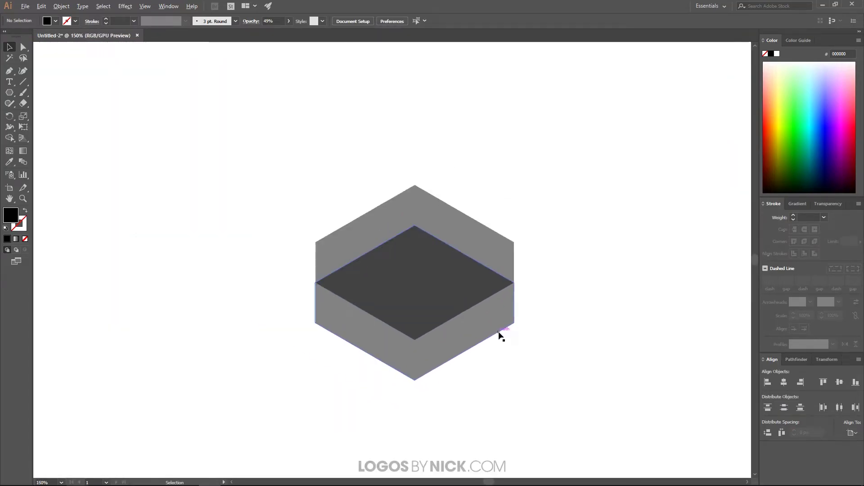
pyautogui.scroll(3, 479, 340)
pyautogui.scroll(-3, 488, 333)
pyautogui.scroll(2, 487, 333)
pyautogui.scroll(1, 488, 333)
pyautogui.scroll(-1, 487, 333)
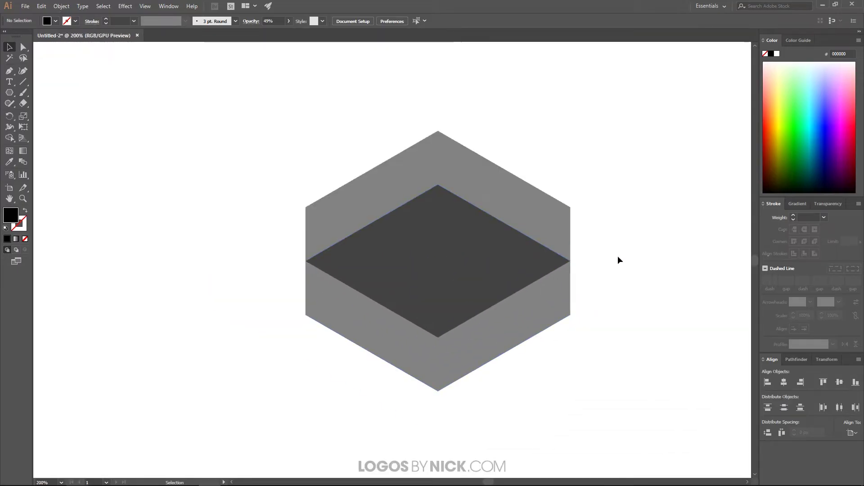
# Step: Trace the lower hexagon's left front face as a closed four-corner black shape with the Pen tool and select it
pyautogui.moveTo(446, 210); pyautogui.dragTo(373, 193)
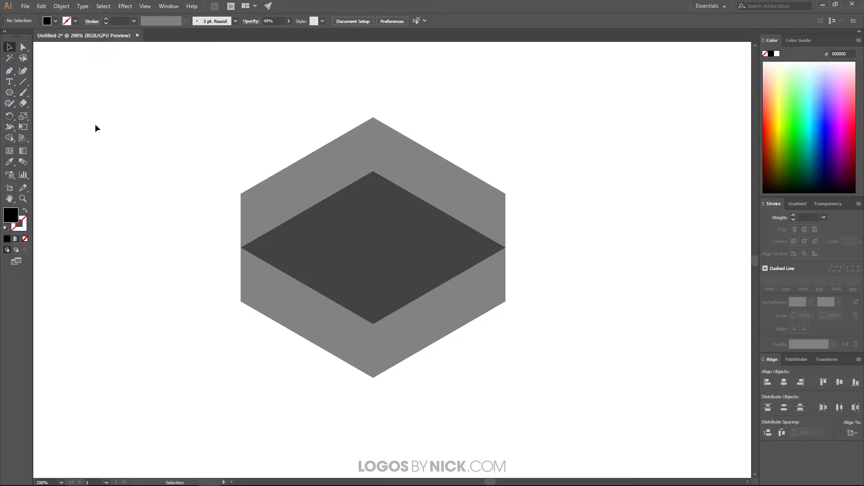
pyautogui.click(11, 74)
pyautogui.click(241, 248)
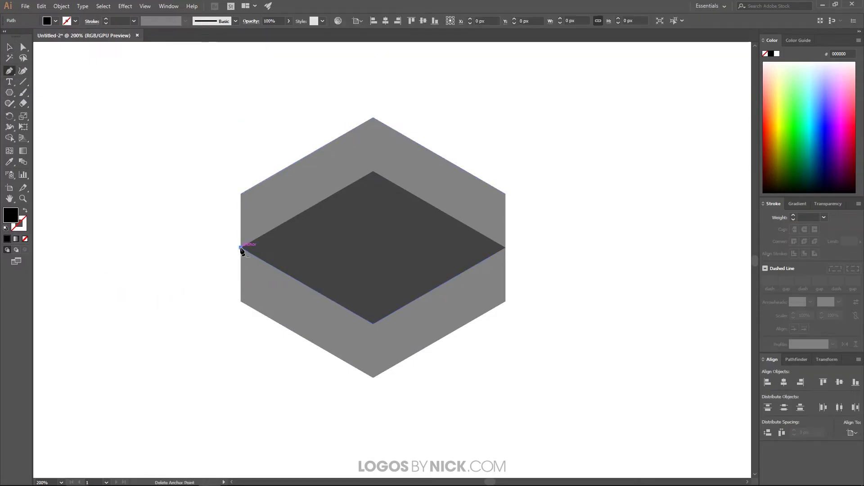
pyautogui.click(240, 301)
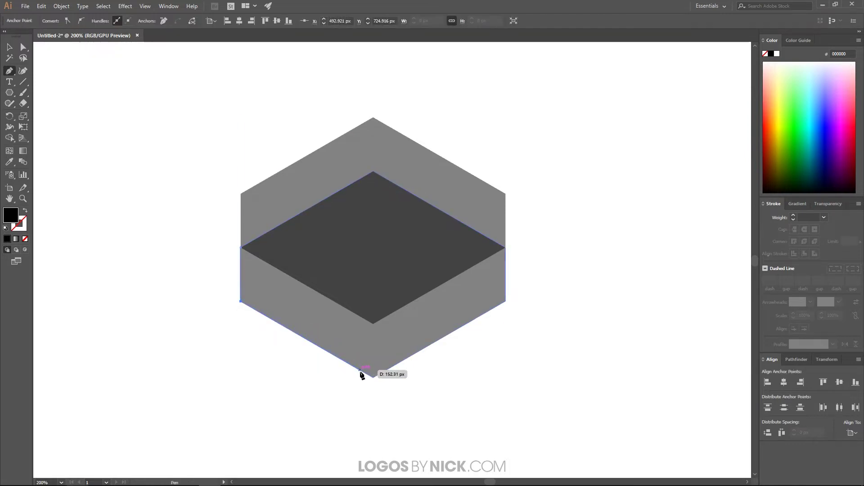
pyautogui.click(373, 377)
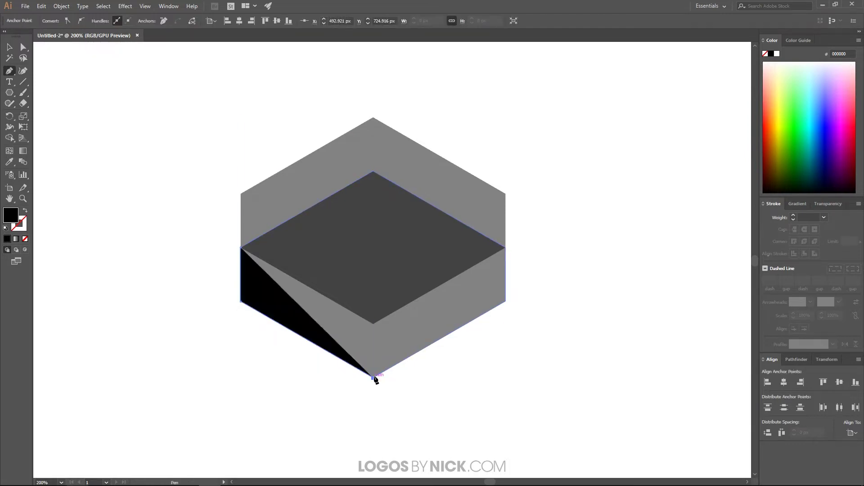
pyautogui.click(373, 324)
pyautogui.click(240, 248)
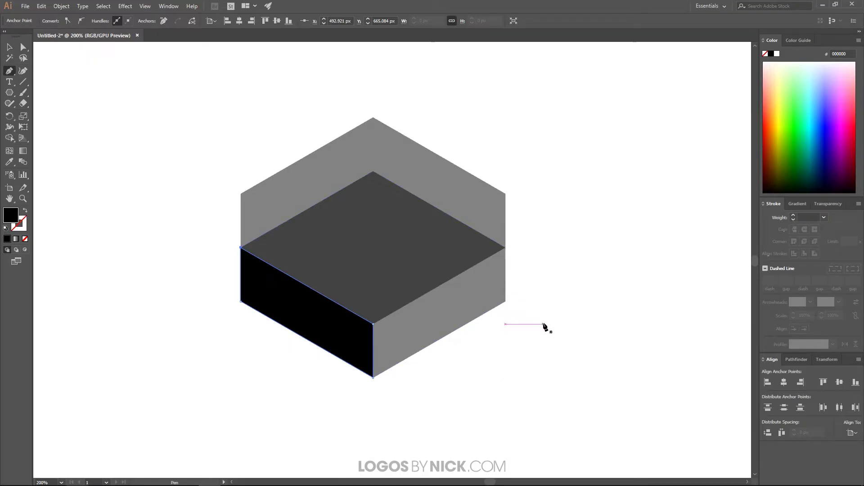
pyautogui.click(9, 47)
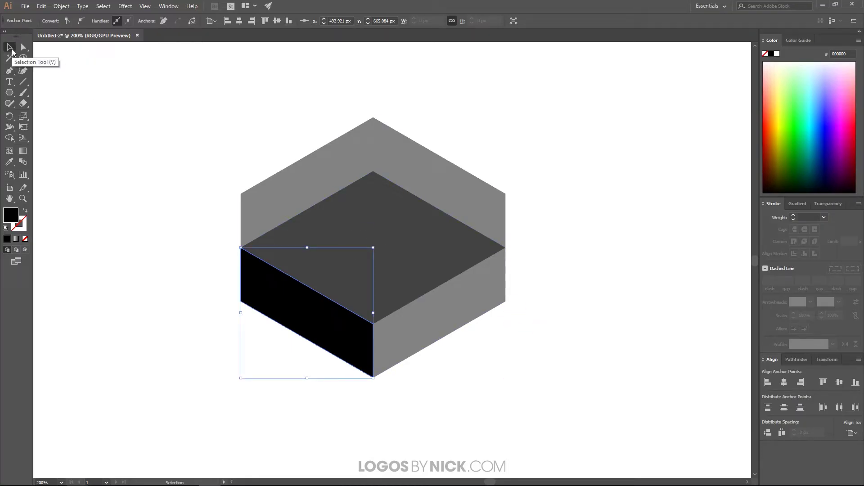
pyautogui.click(265, 293)
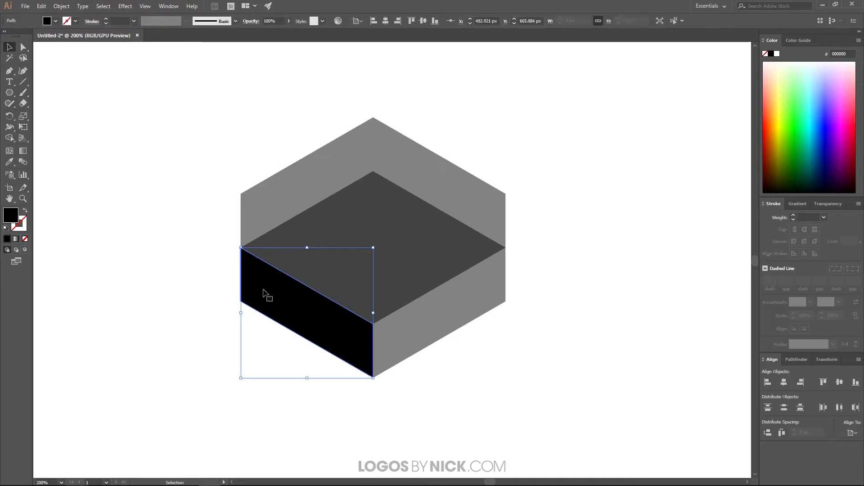
# Step: Set the opacity of the box's left front face to 58%
pyautogui.click(289, 21)
pyautogui.moveTo(290, 32); pyautogui.dragTo(273, 37)
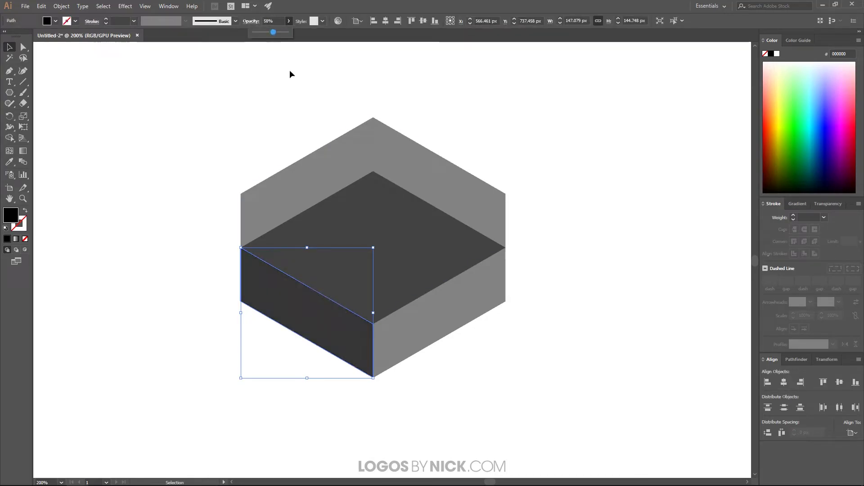
pyautogui.click(550, 332)
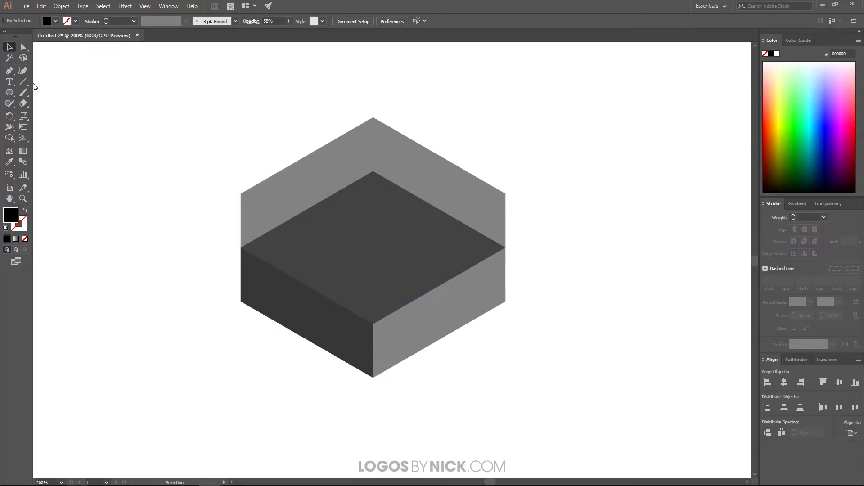
# Step: Trace the box's right front face as a closed four-corner black shape with the Pen tool
pyautogui.click(15, 71)
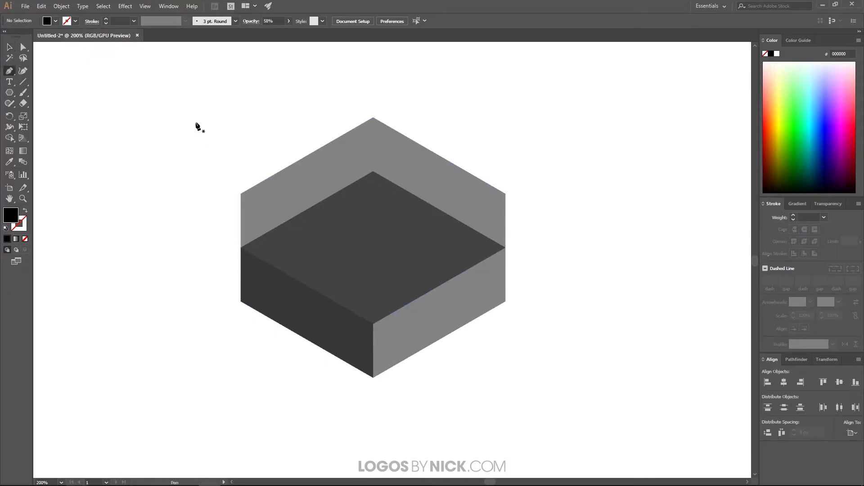
pyautogui.click(374, 377)
pyautogui.click(373, 323)
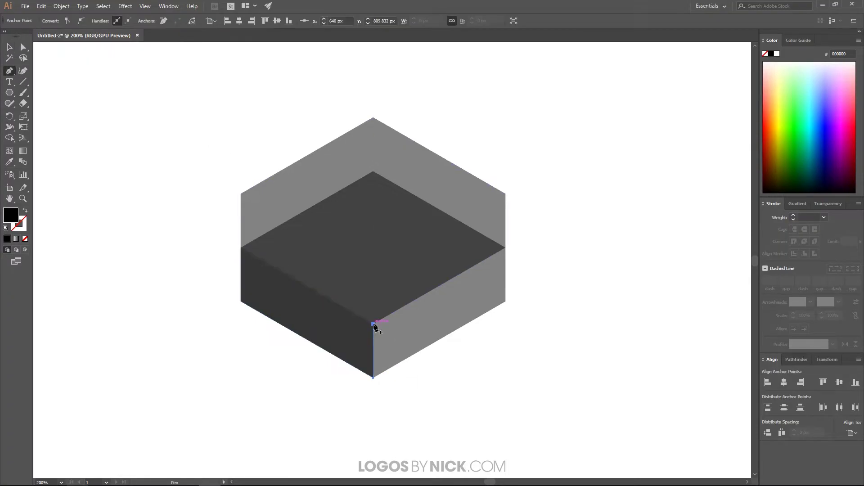
pyautogui.click(506, 247)
pyautogui.click(506, 303)
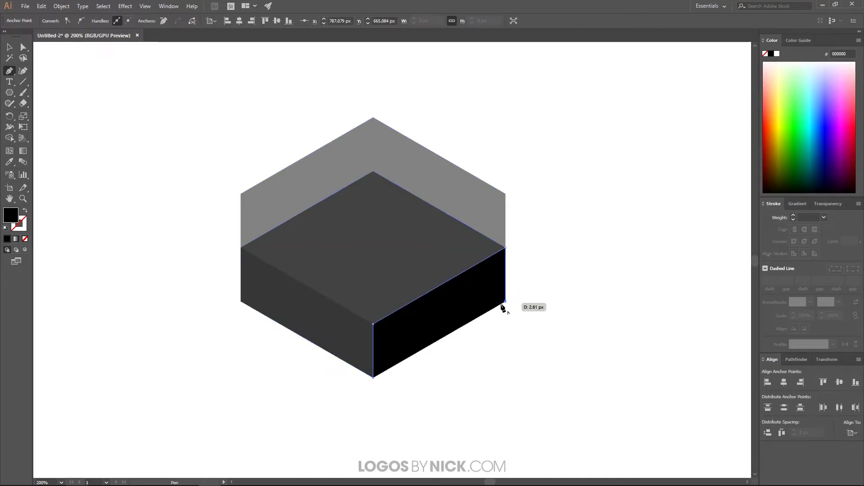
pyautogui.click(373, 378)
# Step: Lower the opacity of the black right front face to about 50%
pyautogui.click(9, 47)
pyautogui.click(426, 338)
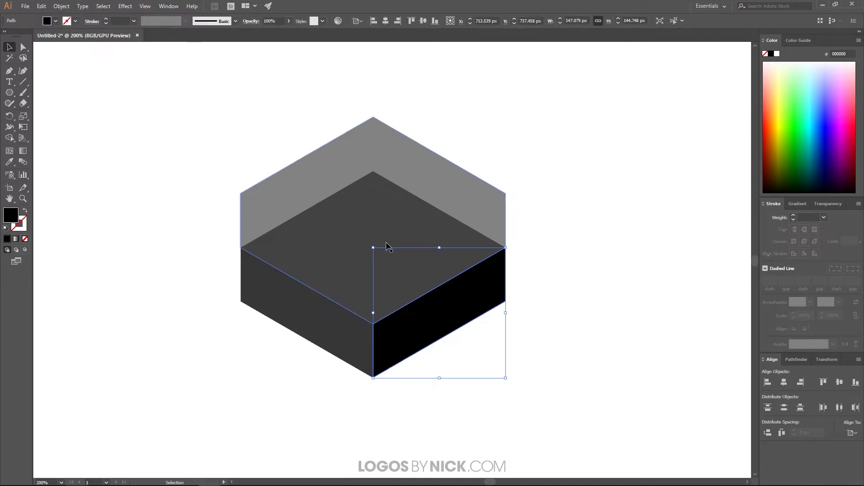
pyautogui.click(289, 21)
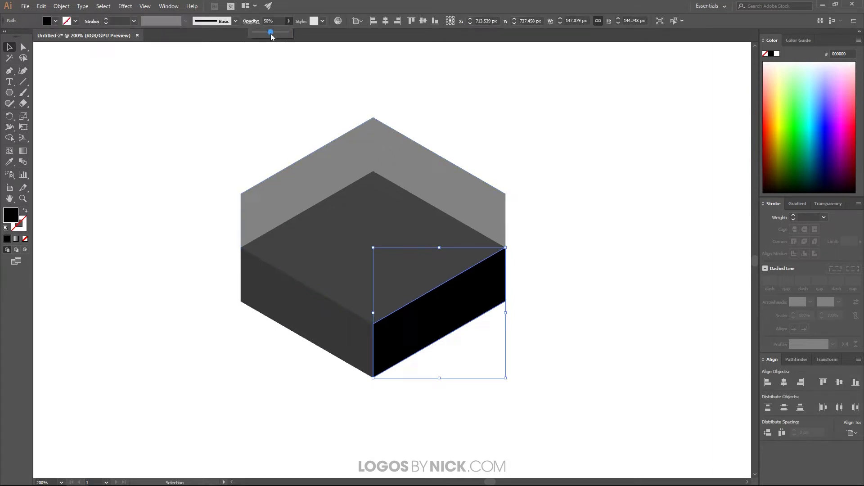
pyautogui.moveTo(272, 32); pyautogui.dragTo(268, 33)
# Step: Move the upper hexagon clear of the box and delete it
pyautogui.moveTo(367, 142); pyautogui.dragTo(584, 60)
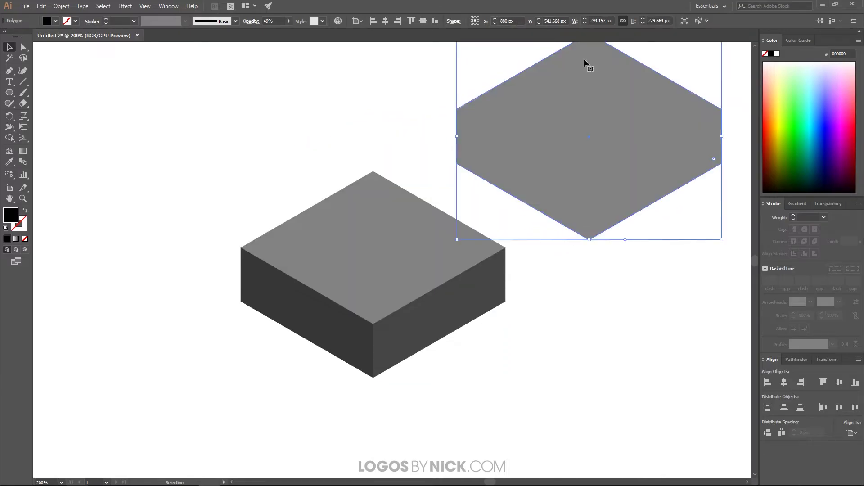
pyautogui.press('Delete')
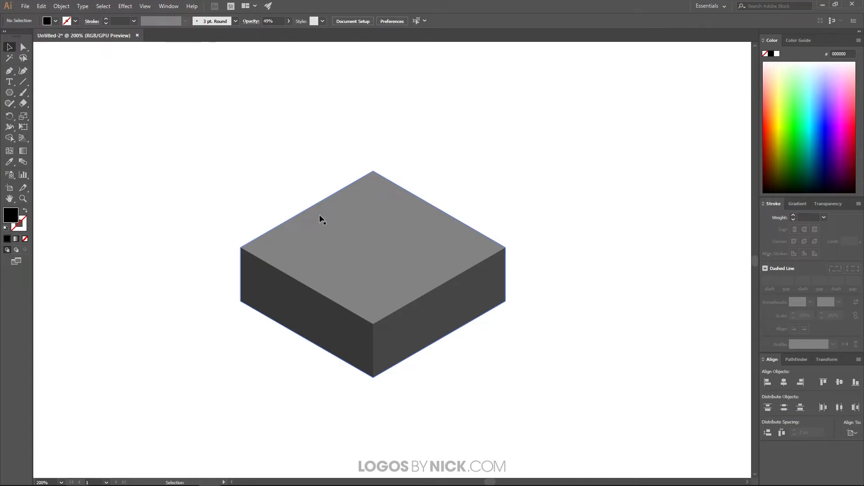
# Step: Draw a flat ellipse about 137 by 60 px from the centre of the box's top face and set its opacity to 49%
pyautogui.click(12, 93)
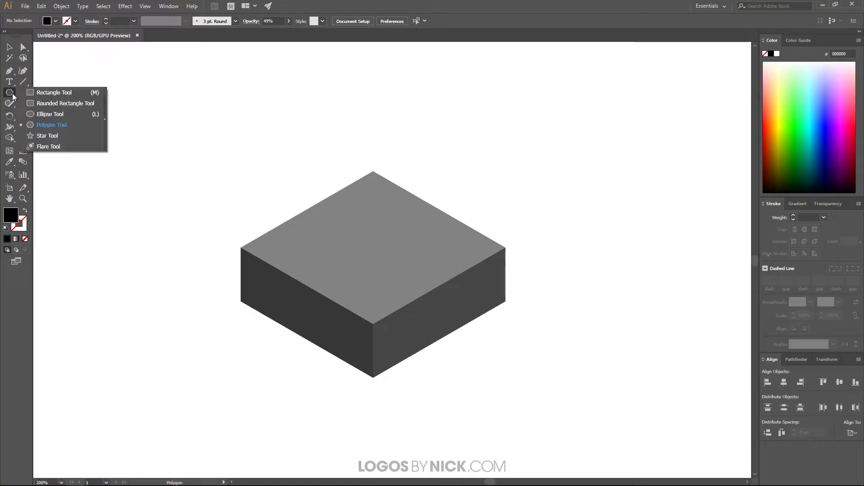
pyautogui.click(49, 114)
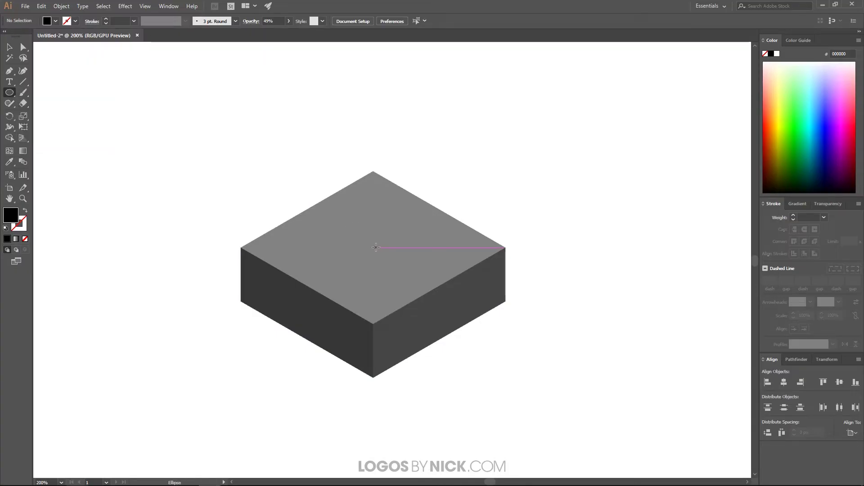
pyautogui.moveTo(373, 246); pyautogui.dragTo(435, 273)
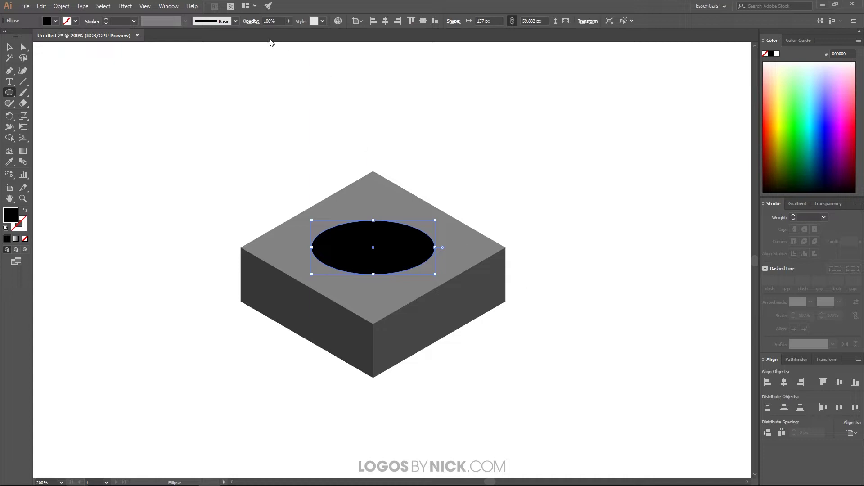
pyautogui.click(288, 21)
pyautogui.moveTo(286, 33); pyautogui.dragTo(270, 32)
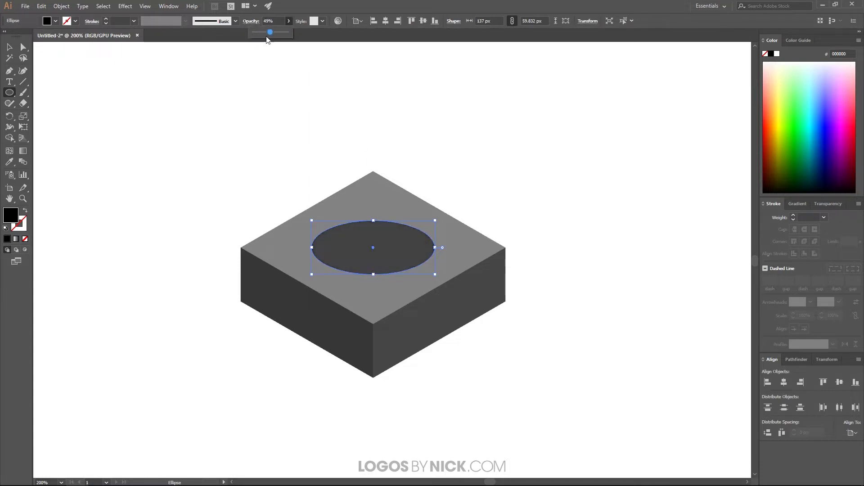
# Step: Duplicate the ellipse about 33.5 px straight above the original so that the two overlap
pyautogui.click(10, 53)
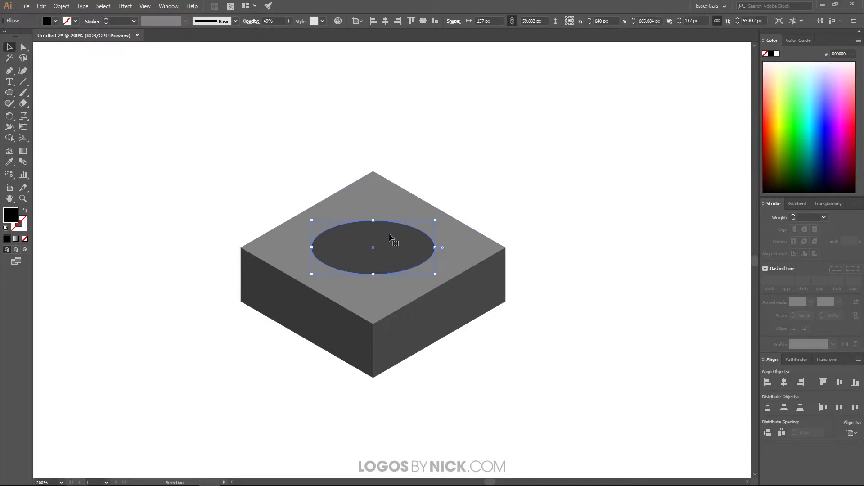
pyautogui.scroll(2, 388, 251)
pyautogui.moveTo(389, 265); pyautogui.dragTo(389, 204)
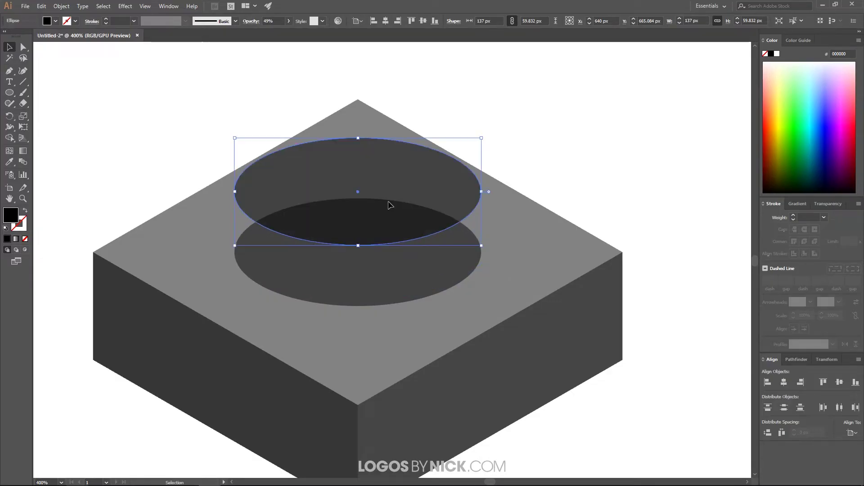
# Step: Connect the side anchor points of both ellipses with the Pen tool to form a closed black rectangle about 137 by 33.5 px
pyautogui.scroll(2, 264, 148)
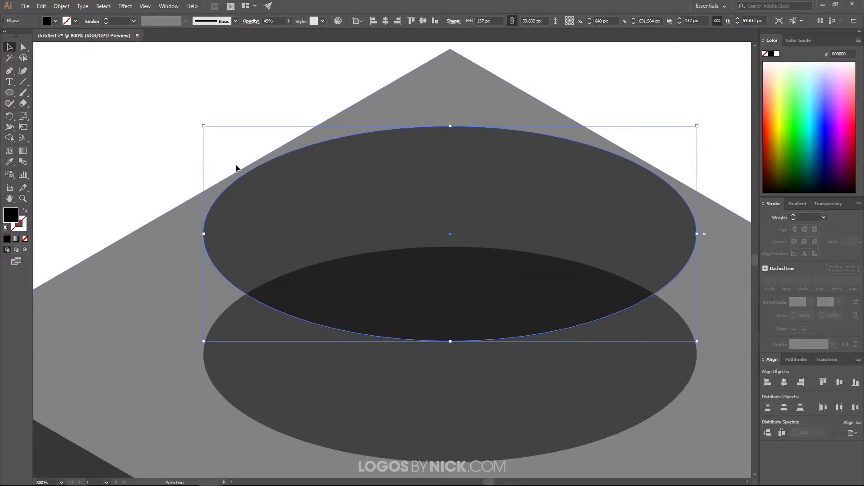
pyautogui.scroll(-2, 440, 163)
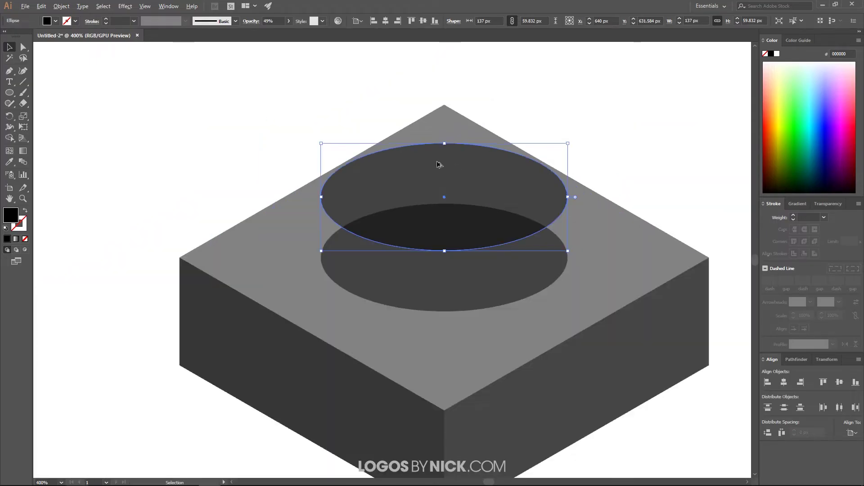
pyautogui.scroll(1, 486, 173)
pyautogui.scroll(-1, 440, 247)
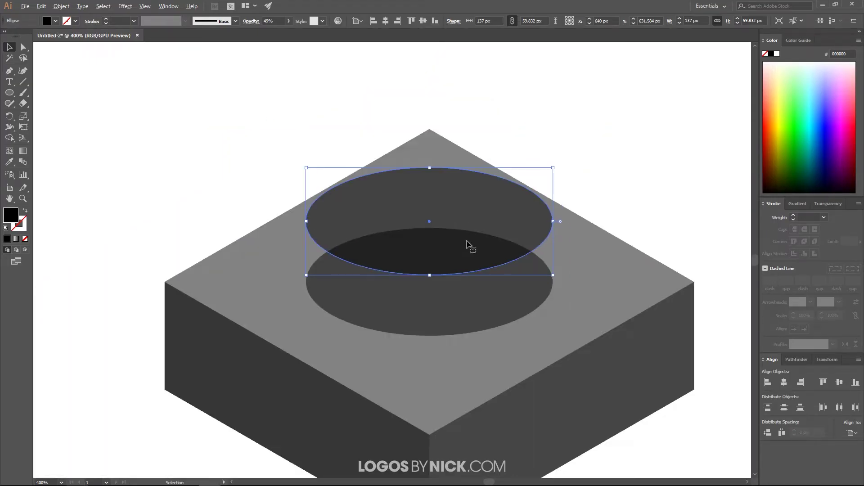
pyautogui.moveTo(571, 231); pyautogui.dragTo(537, 212)
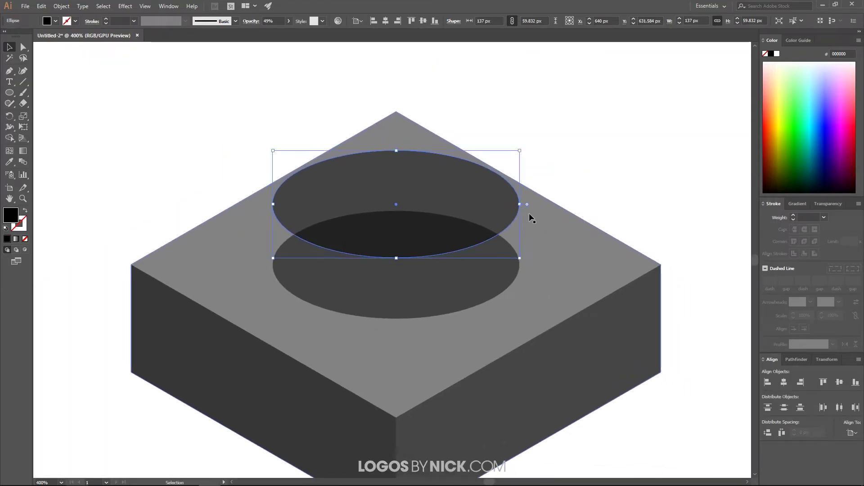
pyautogui.click(658, 129)
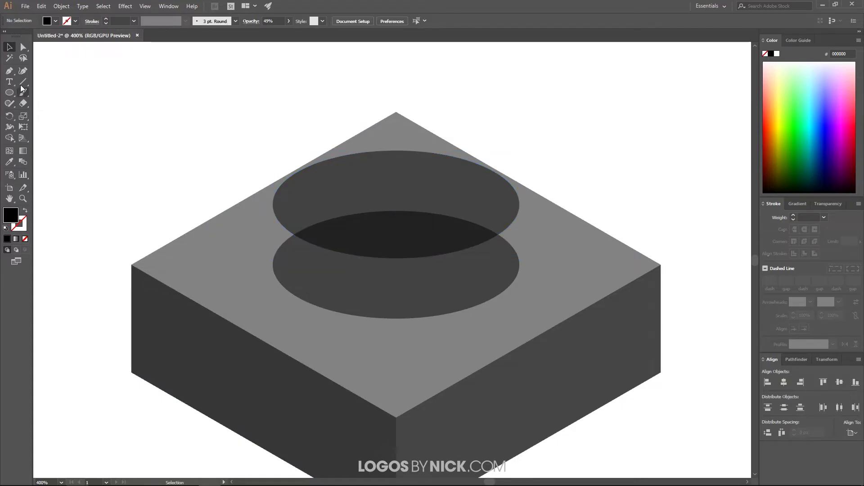
pyautogui.click(9, 72)
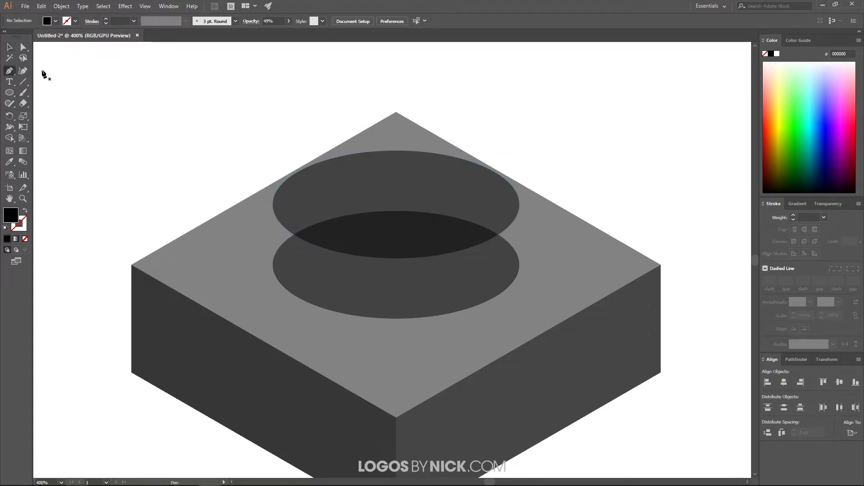
pyautogui.click(273, 204)
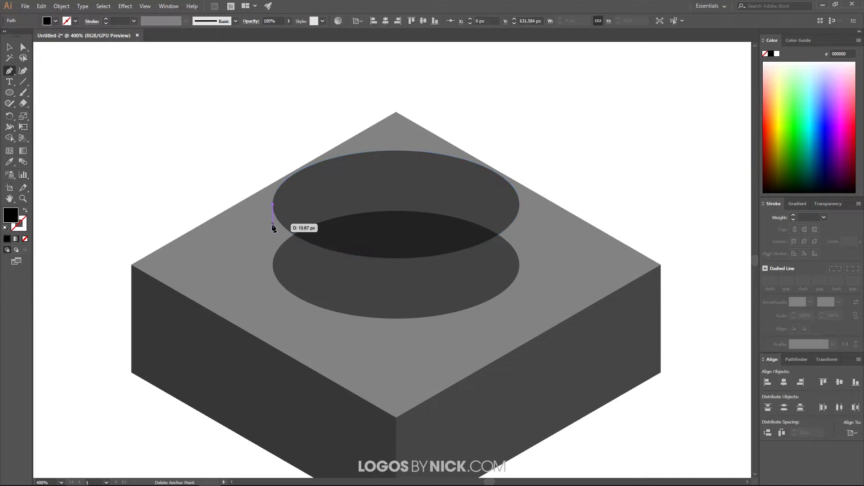
pyautogui.click(274, 265)
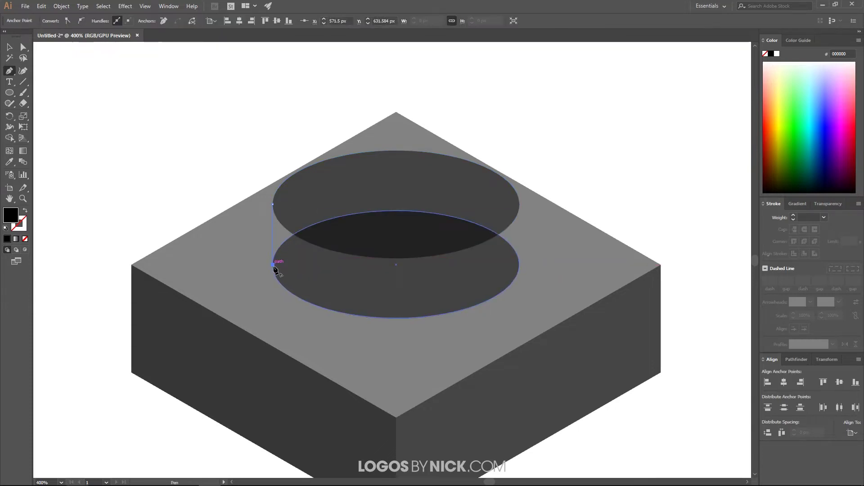
pyautogui.click(519, 264)
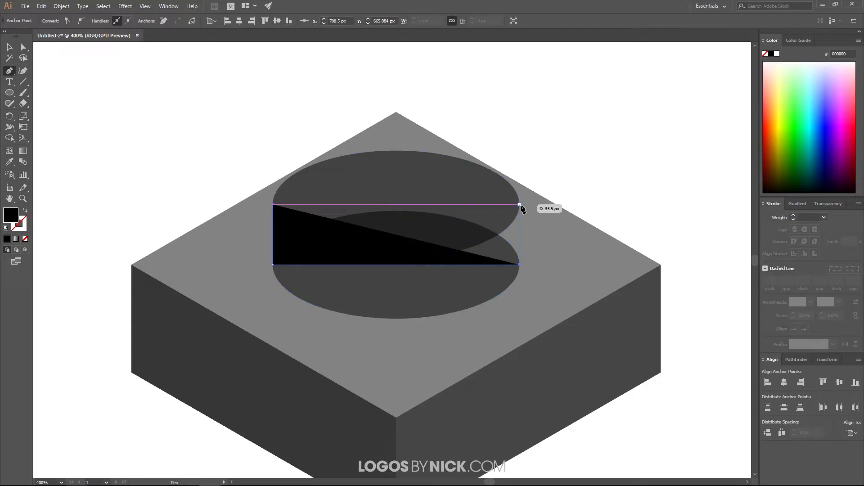
pyautogui.click(519, 205)
pyautogui.click(273, 204)
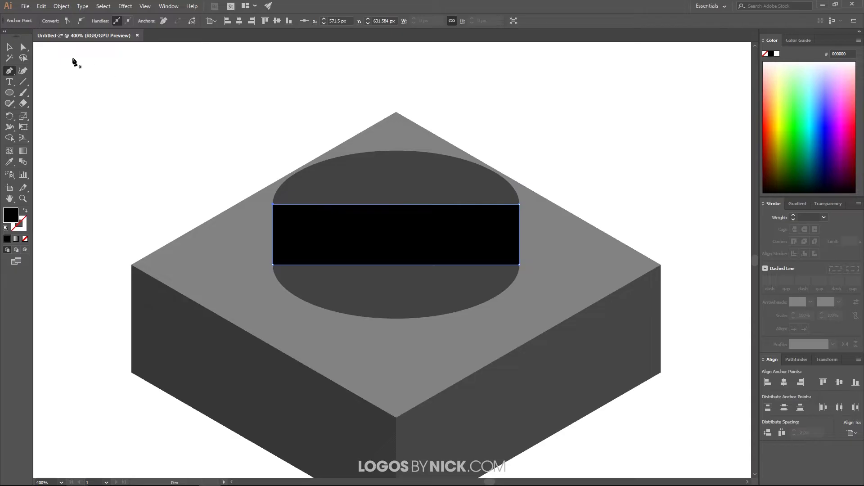
# Step: Set the opacity of the black rectangle between the two ellipses to 50%
pyautogui.click(9, 47)
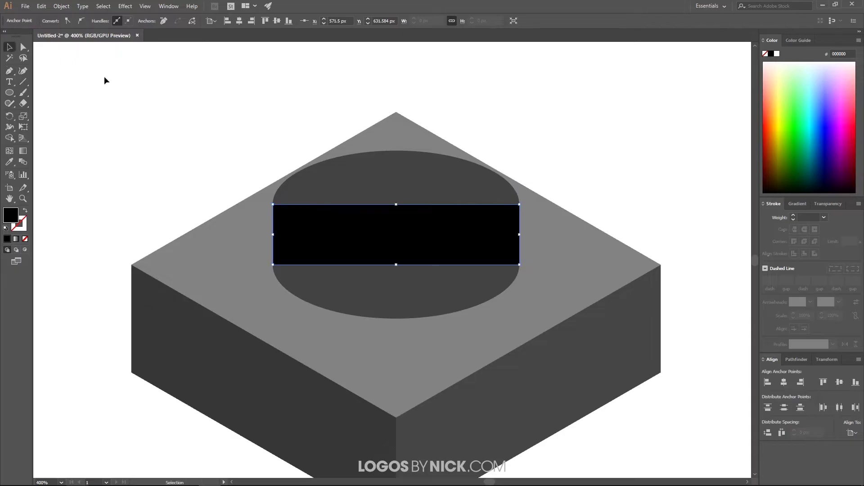
pyautogui.click(353, 231)
pyautogui.click(289, 21)
pyautogui.moveTo(289, 31); pyautogui.dragTo(270, 32)
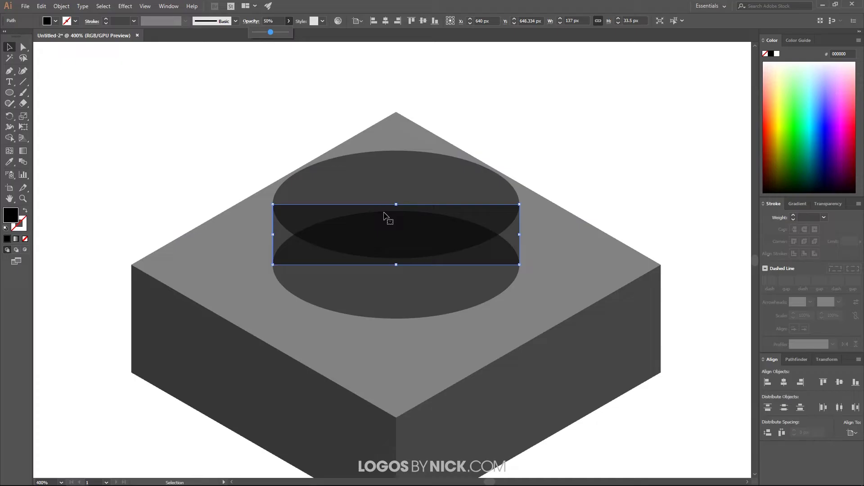
# Step: Select both ellipses with the rectangle and remove every region inside the upper ellipse using Shape Builder
pyautogui.keyDown('shift'); pyautogui.click(404, 188); pyautogui.keyUp('shift')
pyautogui.keyDown('shift'); pyautogui.click(390, 298); pyautogui.keyUp('shift')
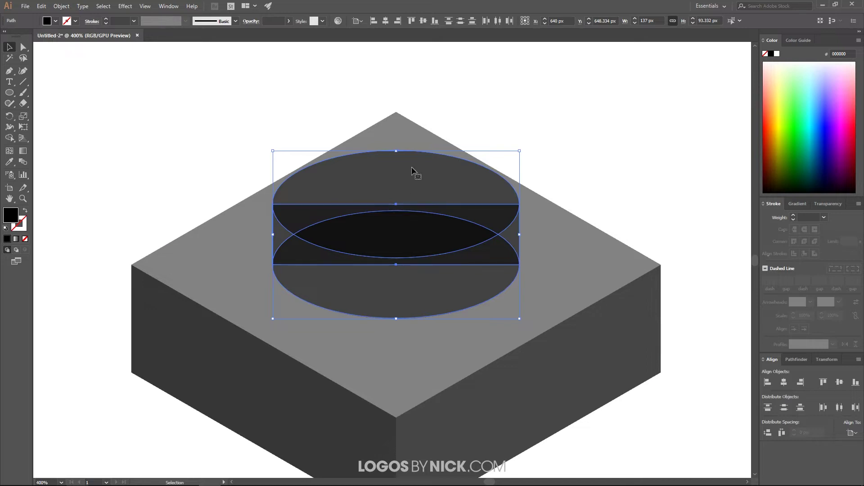
pyautogui.click(9, 140)
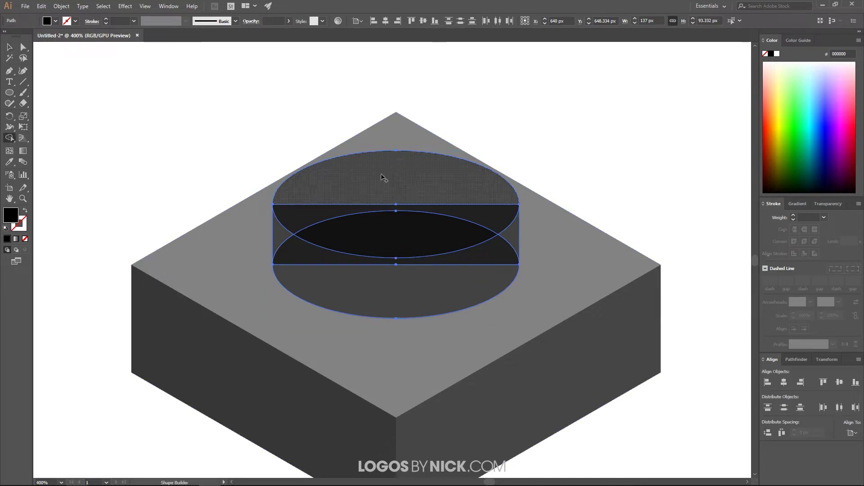
pyautogui.keyDown('alt'); pyautogui.click(408, 174); pyautogui.keyUp('alt')
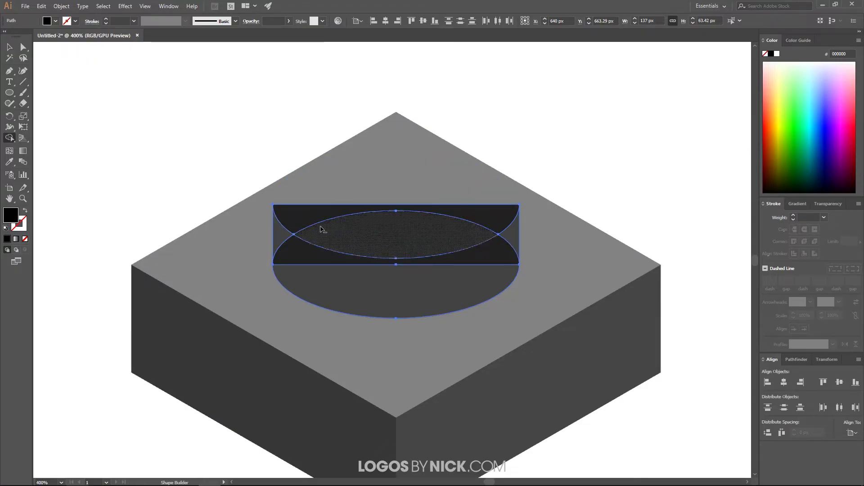
pyautogui.moveTo(302, 217); pyautogui.dragTo(369, 239)
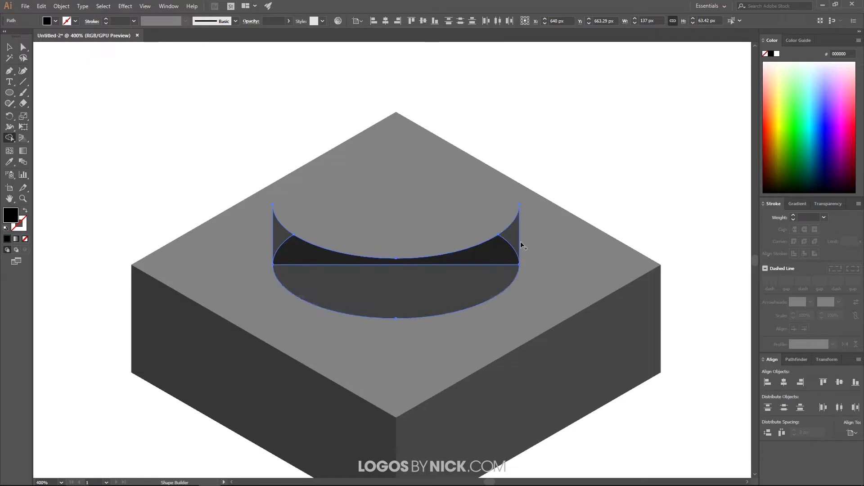
# Step: Merge the remaining ellipse and rectangle regions into one curved stud wall with Shape Builder, and deselect it
pyautogui.moveTo(280, 236)
pyautogui.mouseDown()
pyautogui.moveTo(299, 266)
pyautogui.moveTo(332, 280)
pyautogui.moveTo(407, 287)
pyautogui.mouseUp()
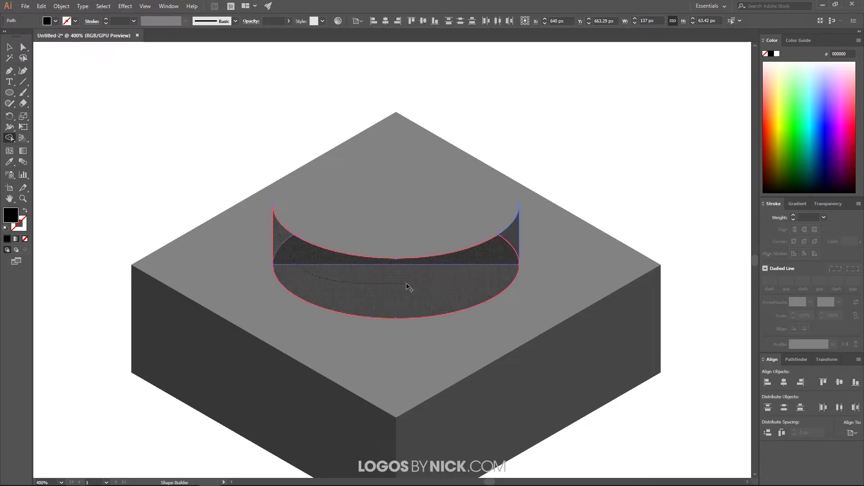
pyautogui.moveTo(513, 256); pyautogui.dragTo(517, 247)
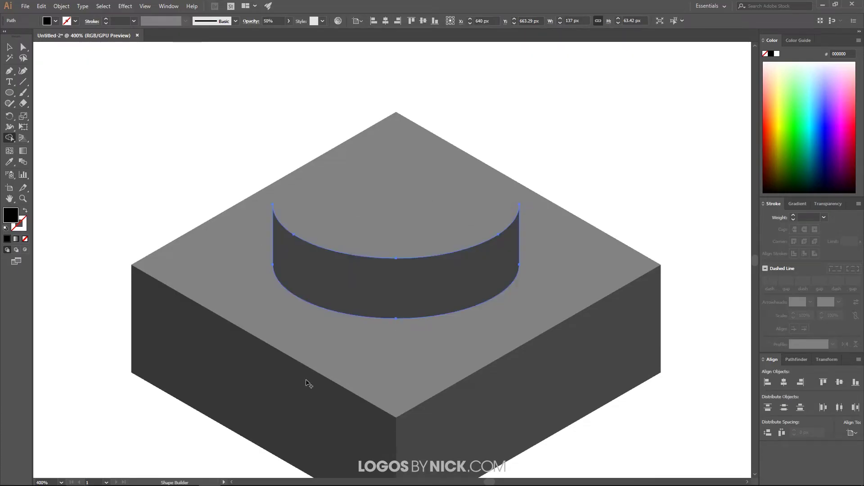
pyautogui.click(11, 49)
pyautogui.click(640, 170)
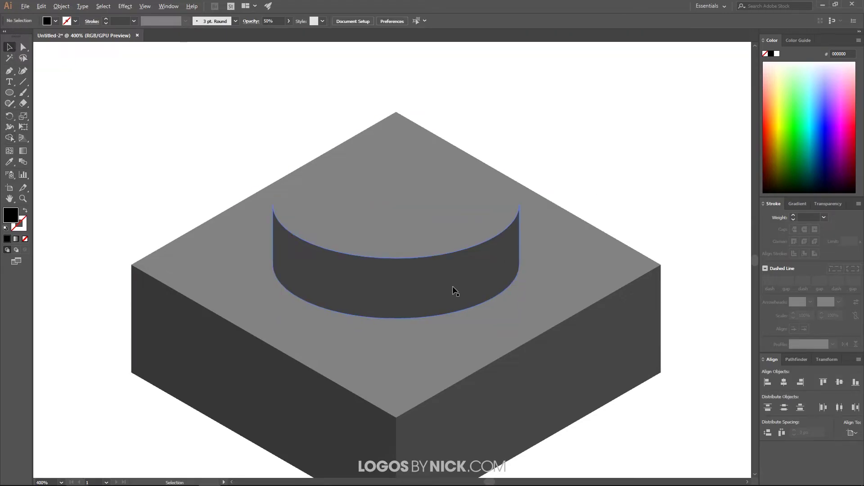
pyautogui.scroll(-5, 455, 290)
pyautogui.scroll(2, 509, 294)
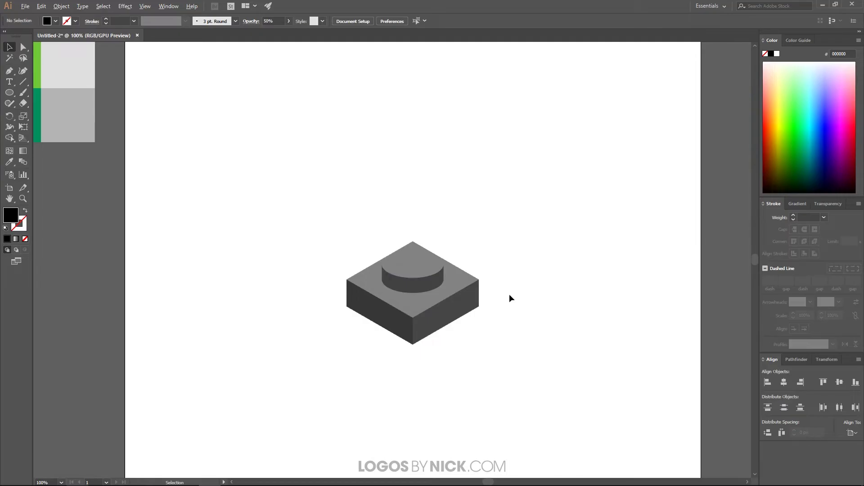
# Step: Set the opacity of all the brick and stud shapes to 100%, and deselect them
pyautogui.scroll(-1, 506, 299)
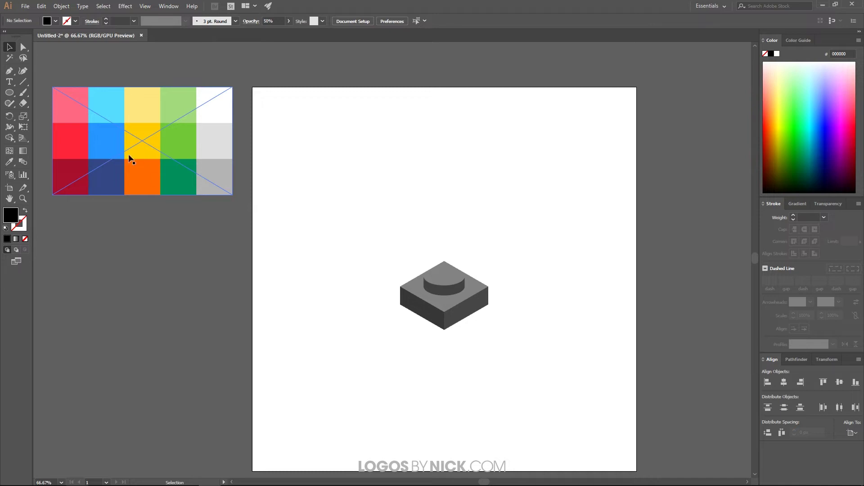
pyautogui.moveTo(531, 371); pyautogui.dragTo(340, 212)
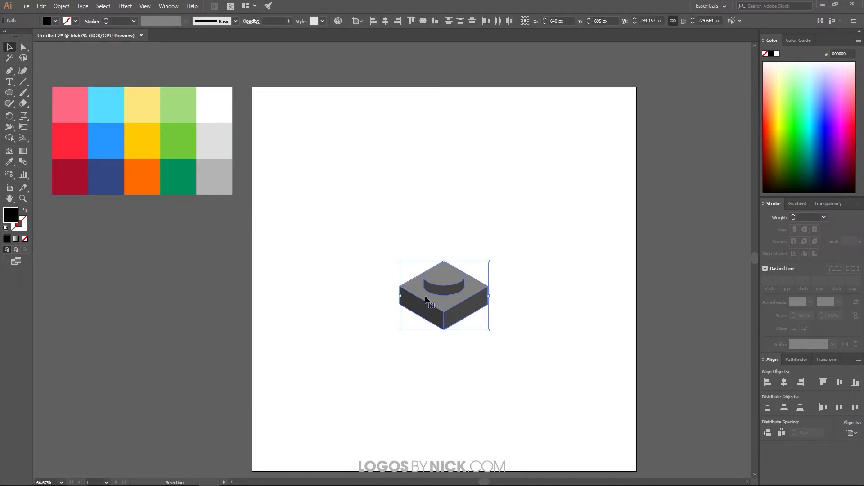
pyautogui.click(444, 288)
pyautogui.click(289, 21)
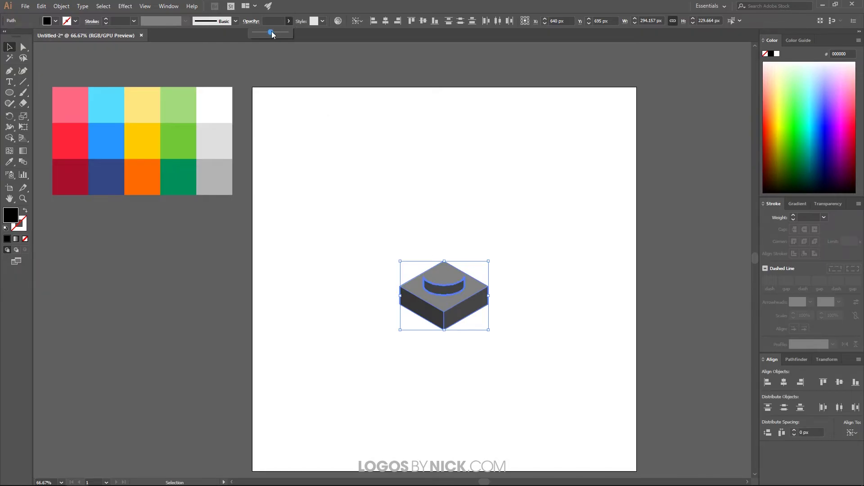
pyautogui.moveTo(271, 31); pyautogui.dragTo(342, 34)
pyautogui.click(289, 36)
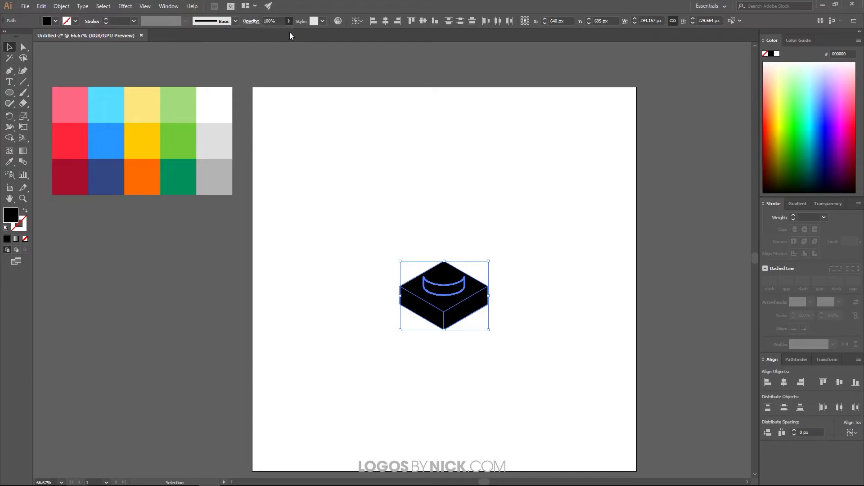
pyautogui.click(480, 405)
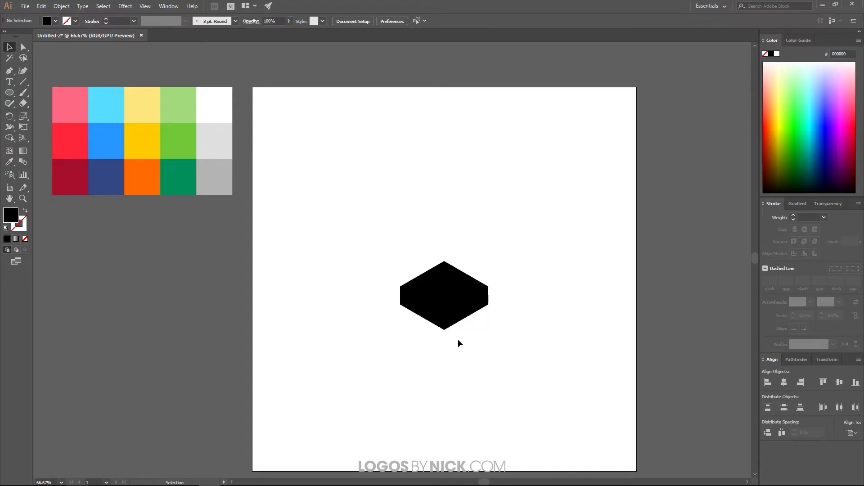
# Step: Fill the brick's hexagonal top shape with the light pink sampled from the palette
pyautogui.click(444, 270)
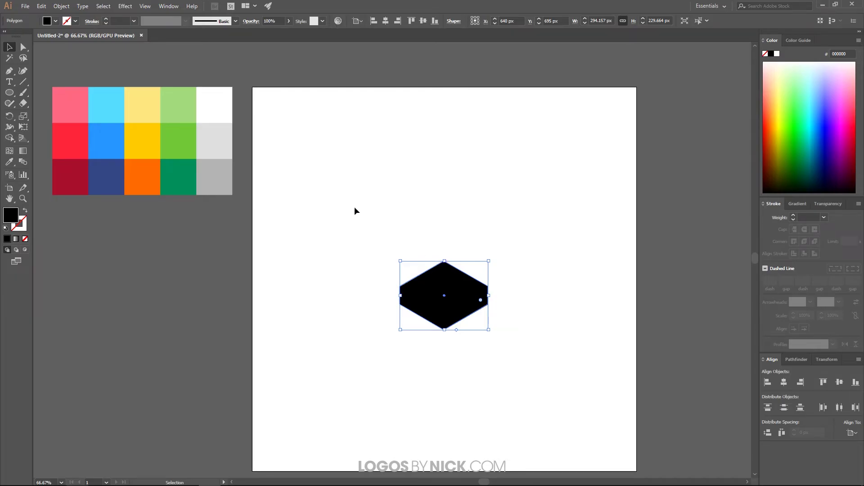
pyautogui.press('i')
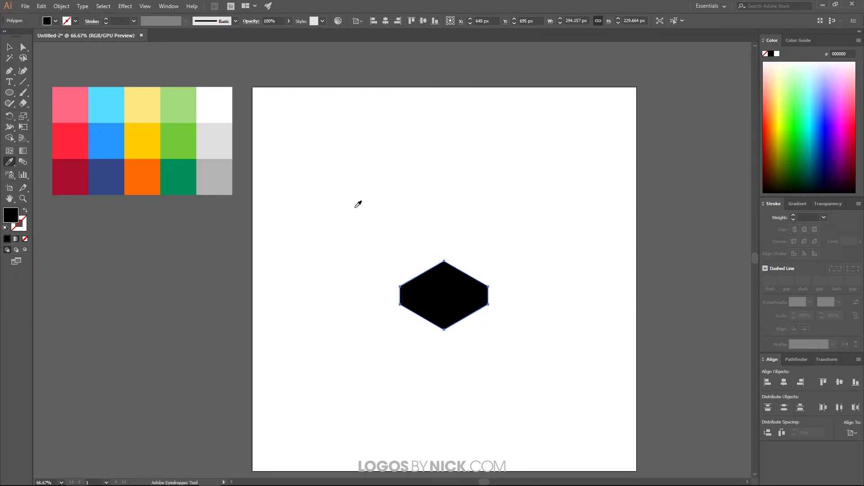
pyautogui.click(73, 110)
pyautogui.click(77, 107)
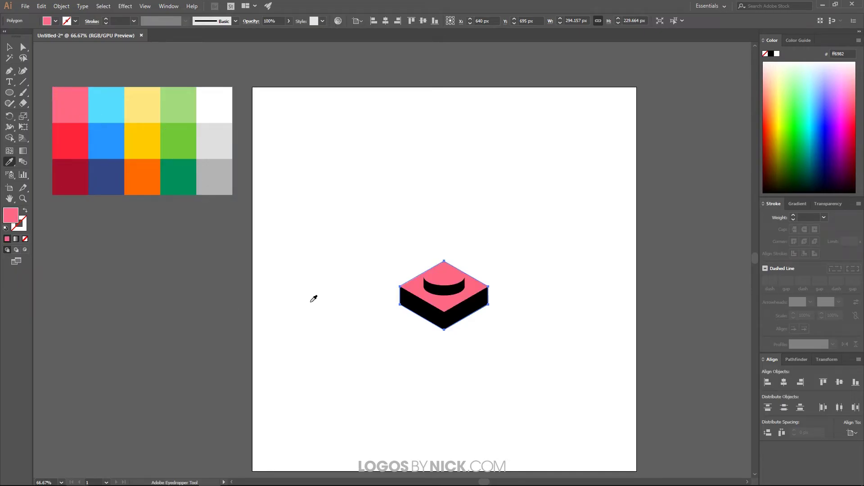
pyautogui.press('v')
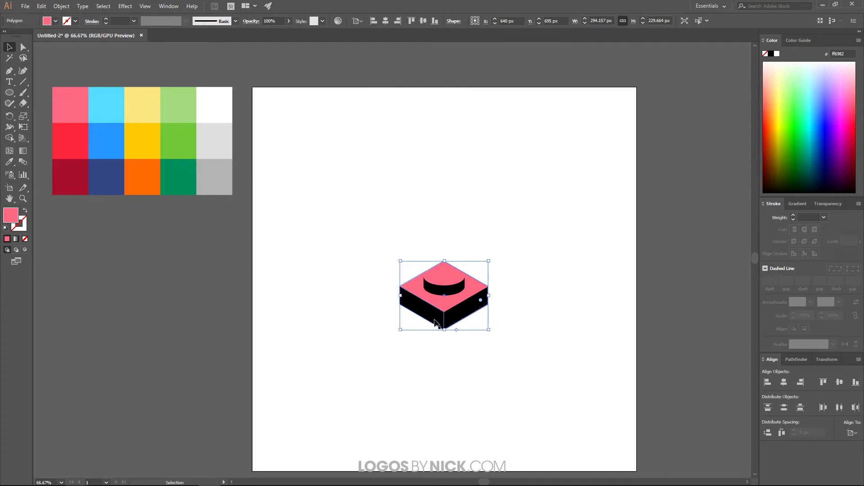
# Step: Fill the curved stud wall with the dark red sampled from the palette
pyautogui.click(453, 294)
pyautogui.press('i')
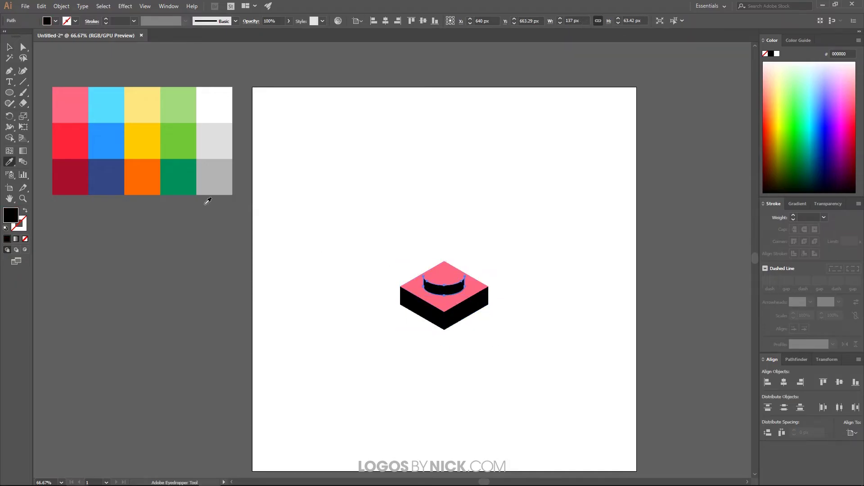
pyautogui.click(73, 167)
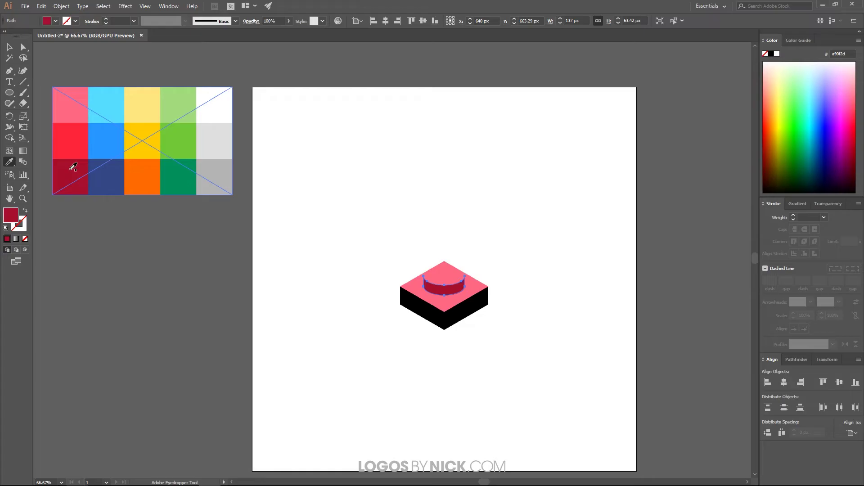
pyautogui.press('v')
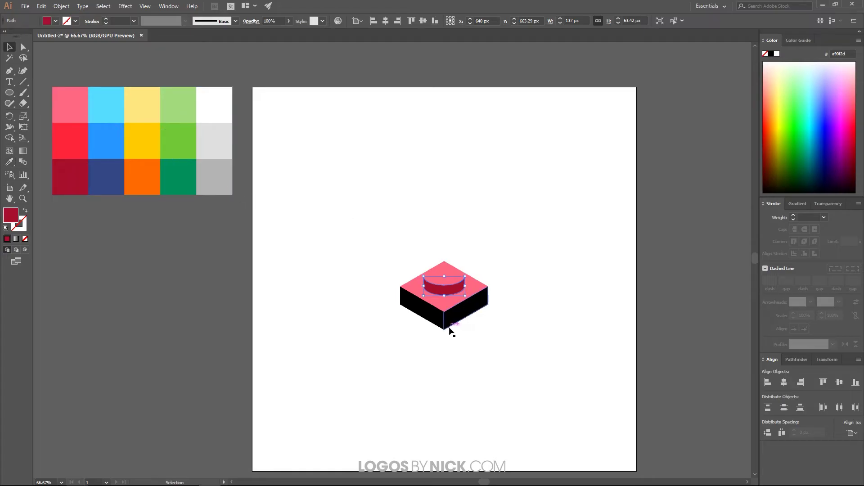
# Step: Fill the brick's left side face with the palette's bright red and the right side face with its dark red
pyautogui.click(423, 310)
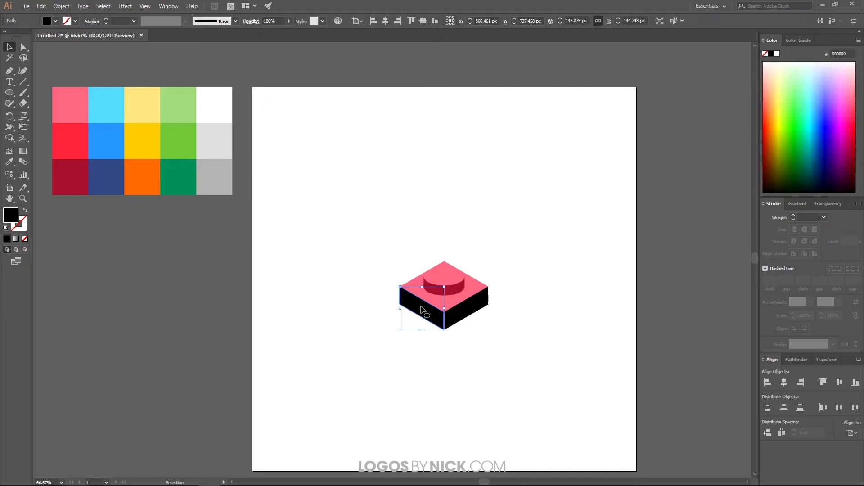
pyautogui.press('i')
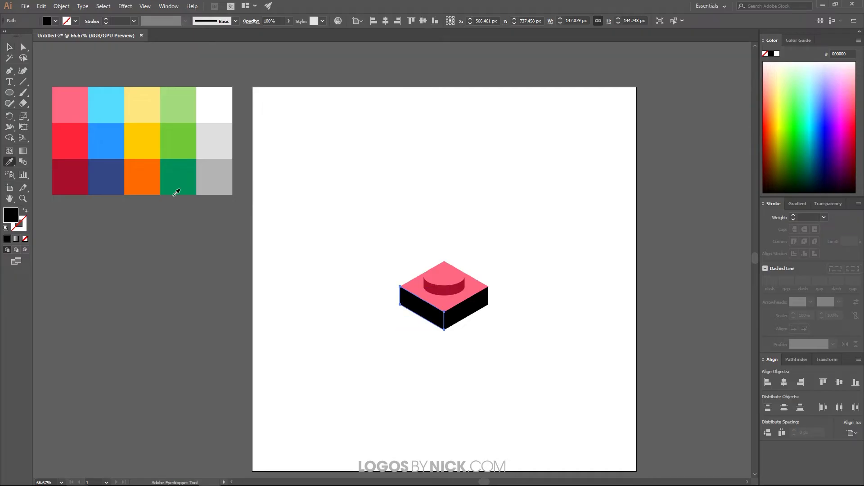
pyautogui.click(74, 138)
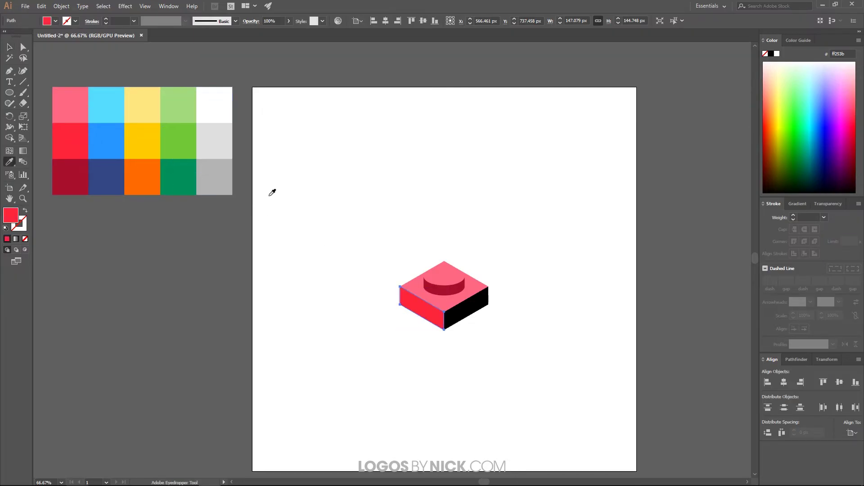
pyautogui.keyDown('ctrl'); pyautogui.click(473, 311); pyautogui.keyUp('ctrl')
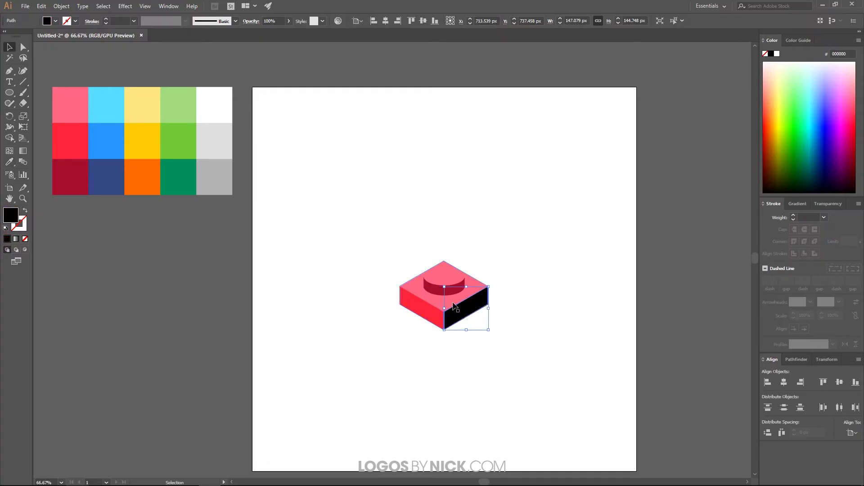
pyautogui.click(73, 167)
pyautogui.press('v')
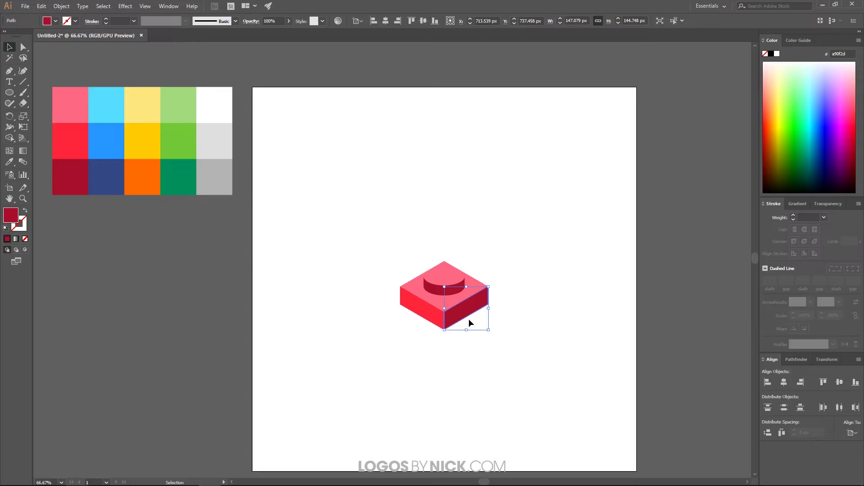
# Step: Duplicate both side faces of the brick straight down by about 10 px, and deselect the copies
pyautogui.scroll(4, 466, 320)
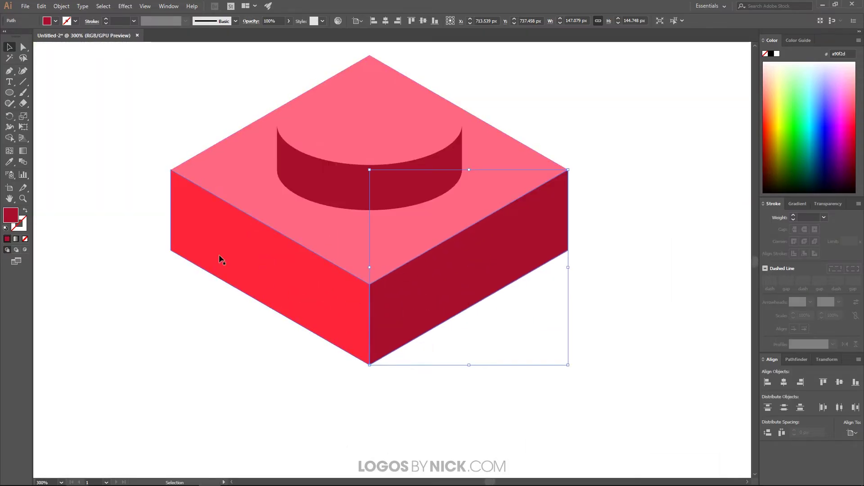
pyautogui.click(219, 255)
pyautogui.keyDown('shift'); pyautogui.click(263, 268); pyautogui.keyUp('shift')
pyautogui.keyDown('shift'); pyautogui.click(263, 268); pyautogui.keyUp('shift')
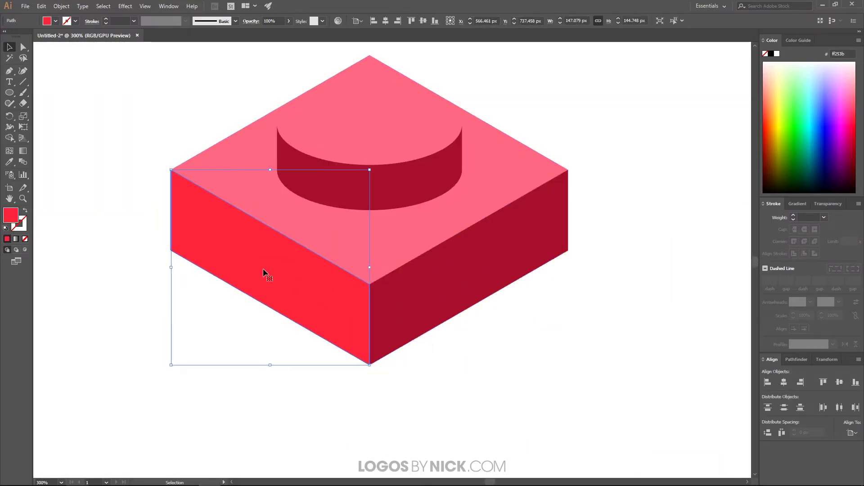
pyautogui.keyDown('shift'); pyautogui.click(489, 262); pyautogui.keyUp('shift')
pyautogui.moveTo(403, 291); pyautogui.dragTo(398, 303)
pyautogui.moveTo(402, 301); pyautogui.dragTo(405, 303)
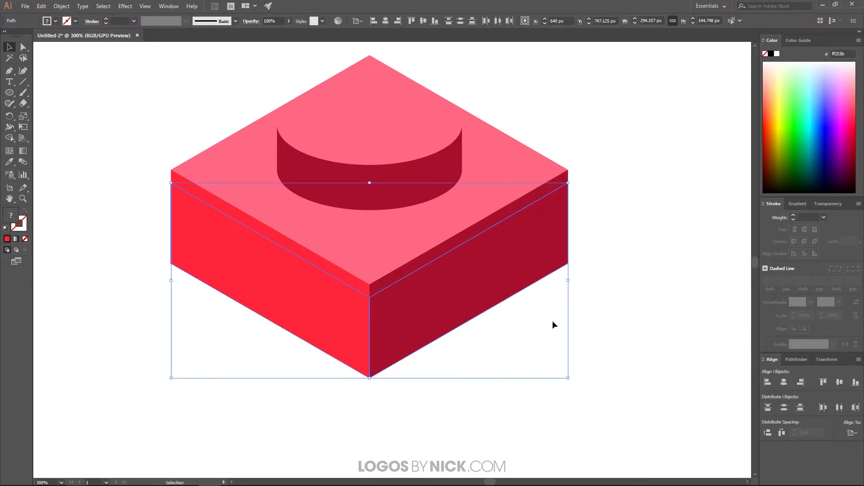
pyautogui.click(644, 177)
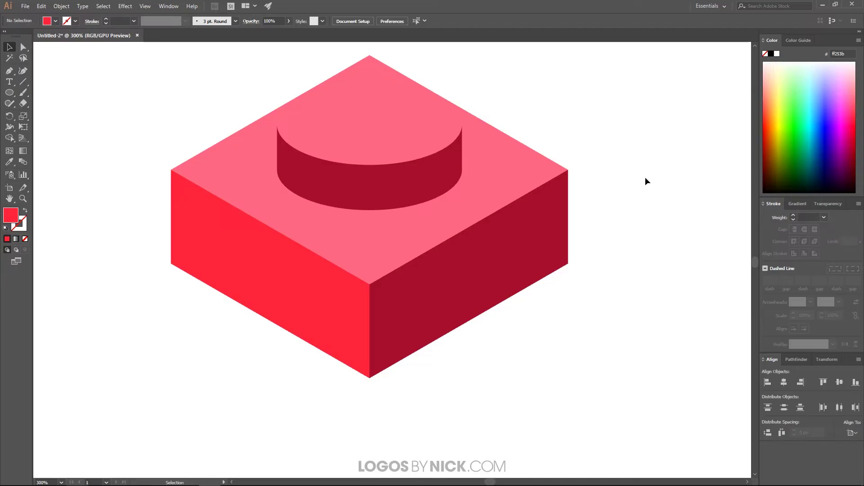
# Step: Swap the colours of the duplicated side faces, making the left copy dark red and the right copy bright red
pyautogui.click(335, 332)
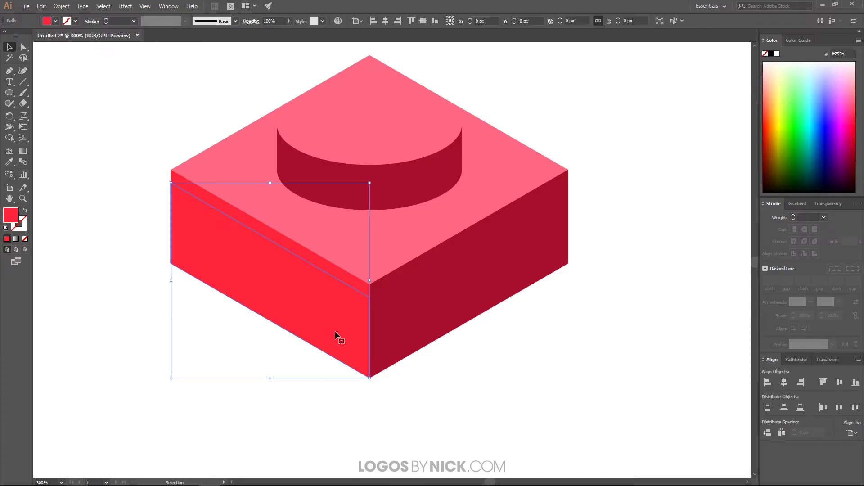
pyautogui.keyDown('shift'); pyautogui.click(435, 285); pyautogui.keyUp('shift')
pyautogui.press('i')
pyautogui.click(468, 283)
pyautogui.press('v')
pyautogui.click(454, 297)
pyautogui.press('i')
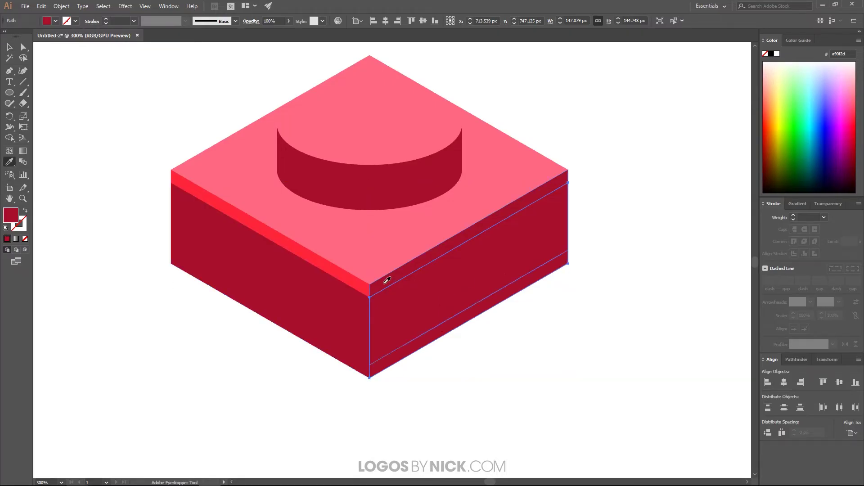
pyautogui.click(348, 272)
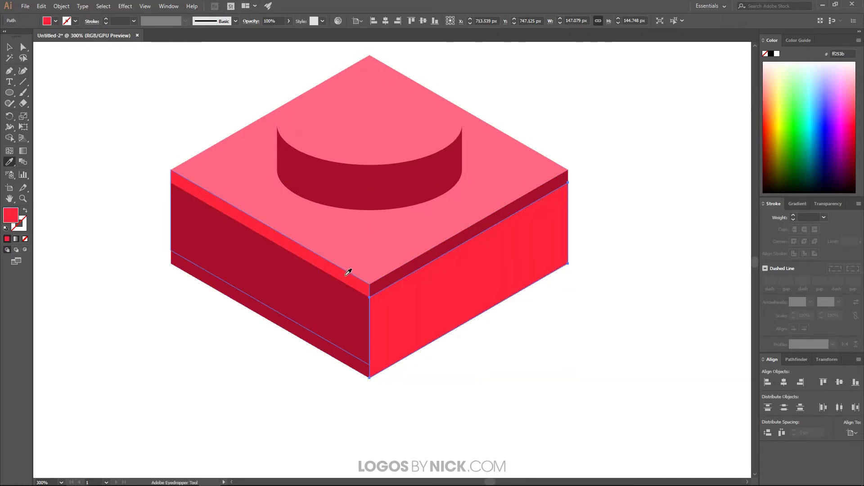
pyautogui.press('v')
pyautogui.click(669, 289)
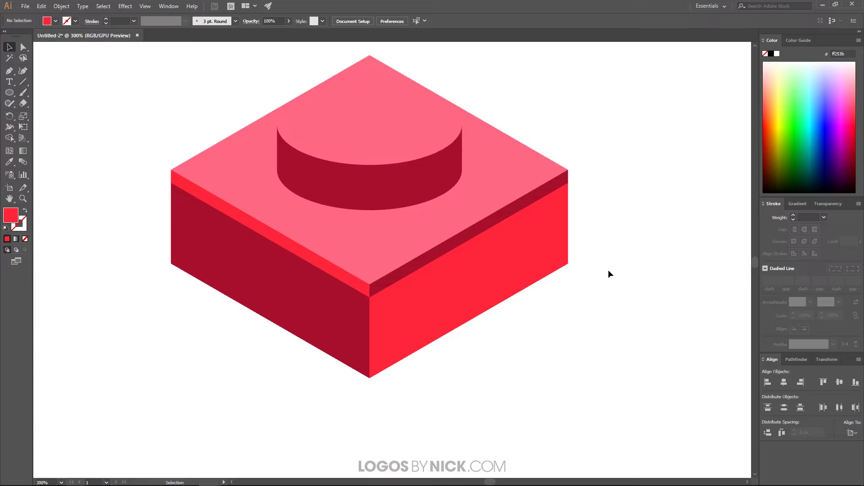
# Step: Send both duplicated side faces to the back, behind the original brick faces
pyautogui.click(326, 333)
pyautogui.keyDown('shift'); pyautogui.click(458, 298); pyautogui.keyUp('shift')
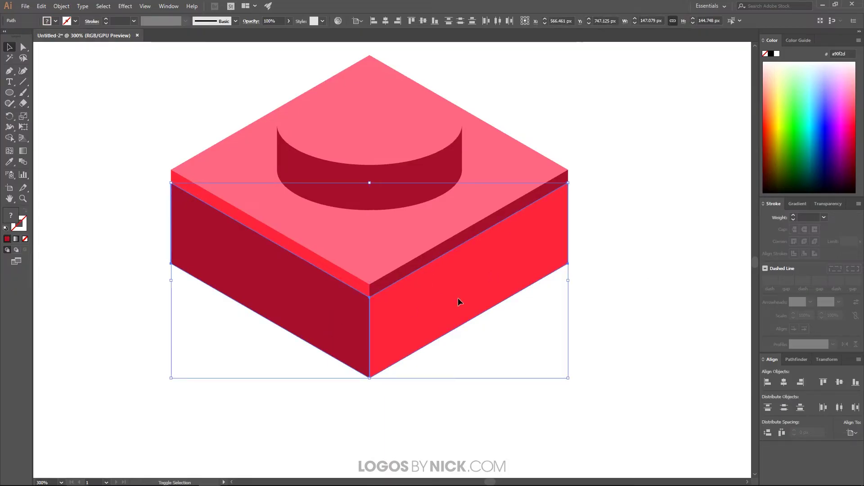
pyautogui.rightClick(405, 323)
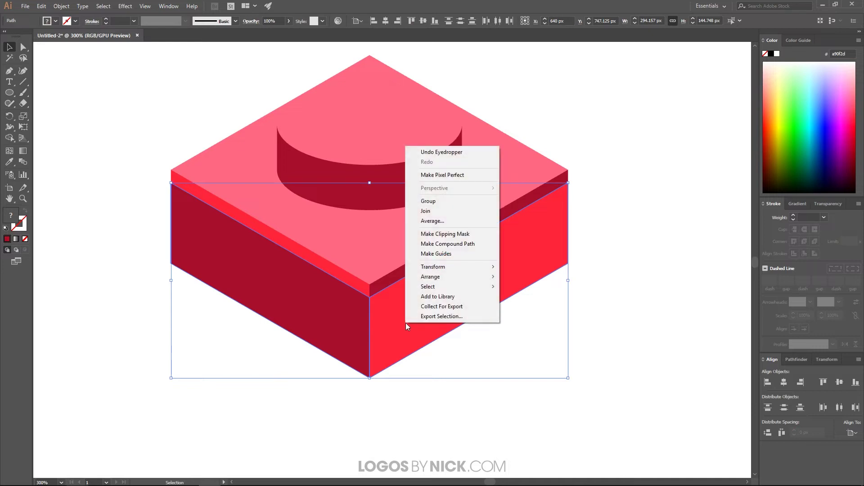
pyautogui.moveTo(470, 278)
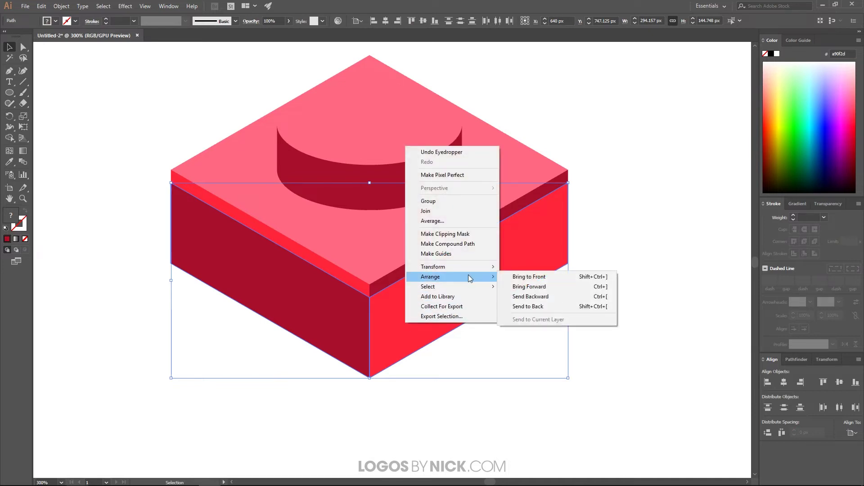
pyautogui.click(538, 308)
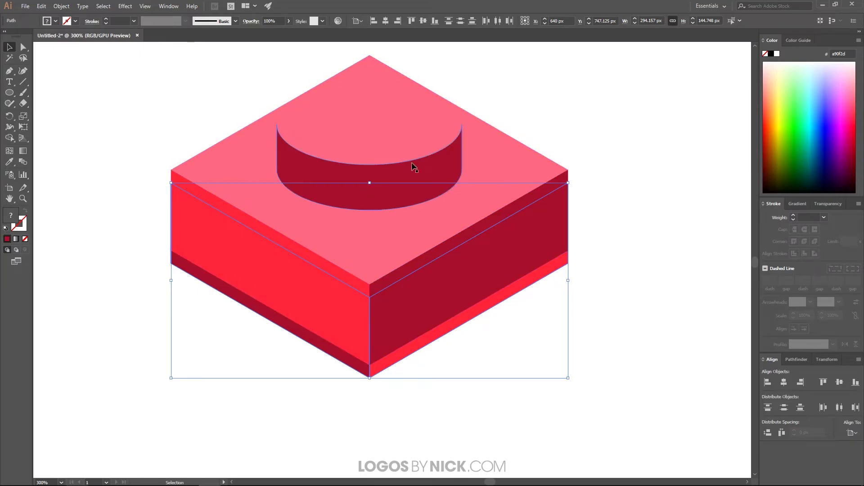
# Step: Select the whole brick and move it to the artboard's lower-left area, centred at about X 221.5, Y 929.5 px
pyautogui.scroll(-4, 437, 364)
pyautogui.click(485, 381)
pyautogui.scroll(-2, 485, 360)
pyautogui.moveTo(528, 363); pyautogui.dragTo(355, 197)
pyautogui.moveTo(435, 287); pyautogui.dragTo(309, 357)
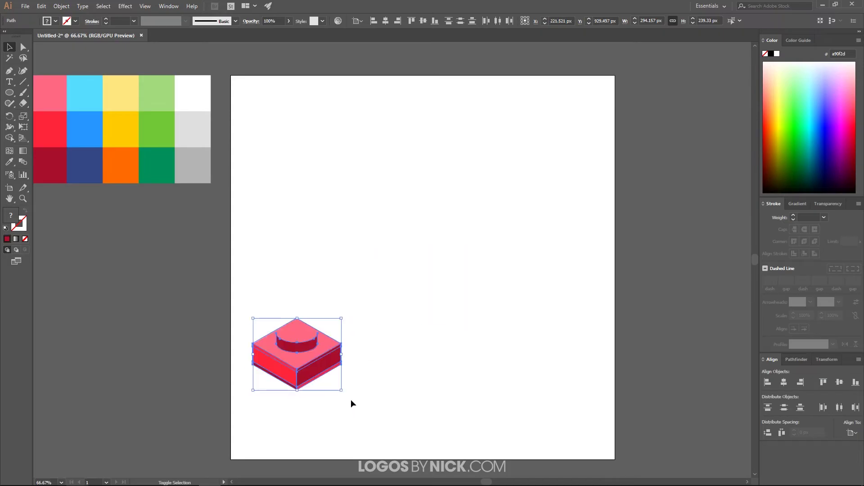
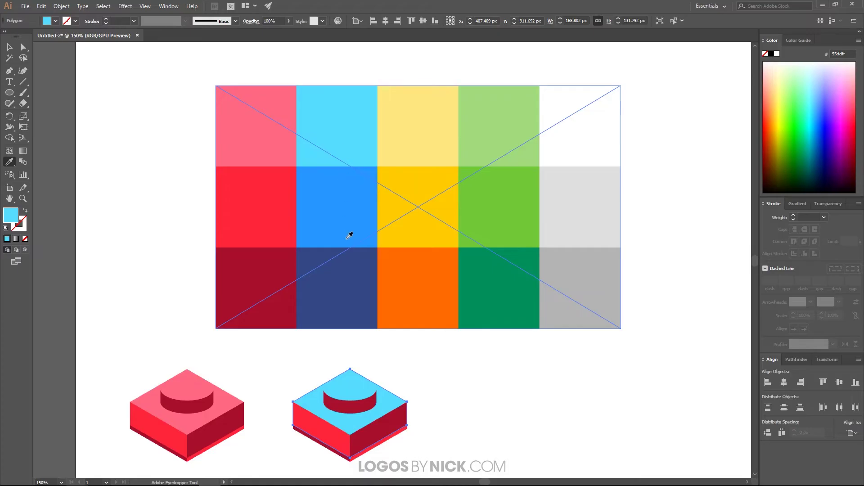
# Step: Fill the second brick's stud wall, right side face and lower-left bottom strip with the palette's dark blue
pyautogui.press('v')
pyautogui.click(369, 408)
pyautogui.keyDown('shift'); pyautogui.click(377, 432); pyautogui.keyUp('shift')
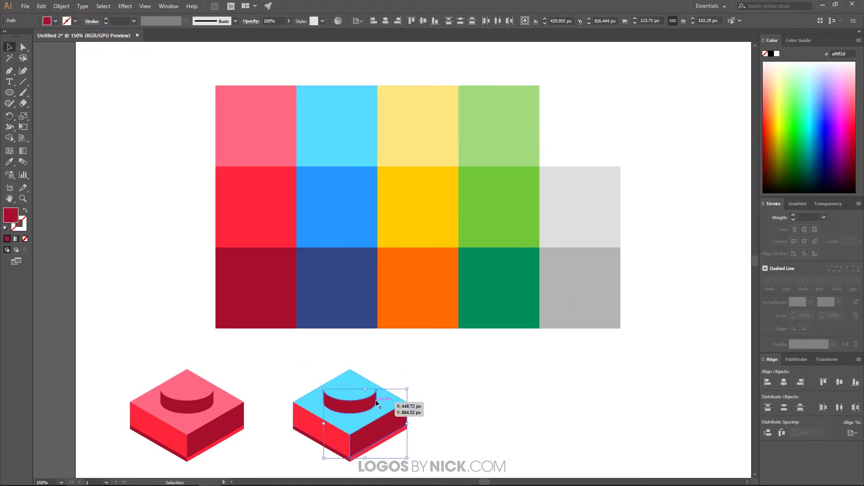
pyautogui.press('i')
pyautogui.click(344, 295)
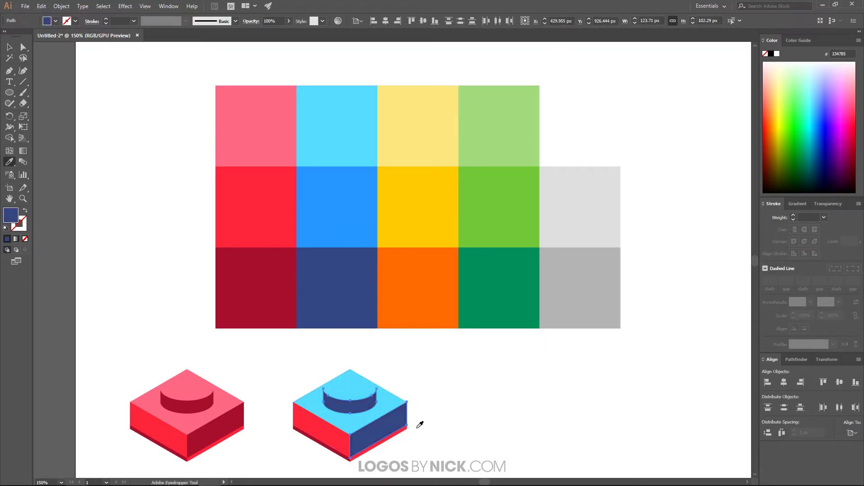
pyautogui.scroll(2, 384, 413)
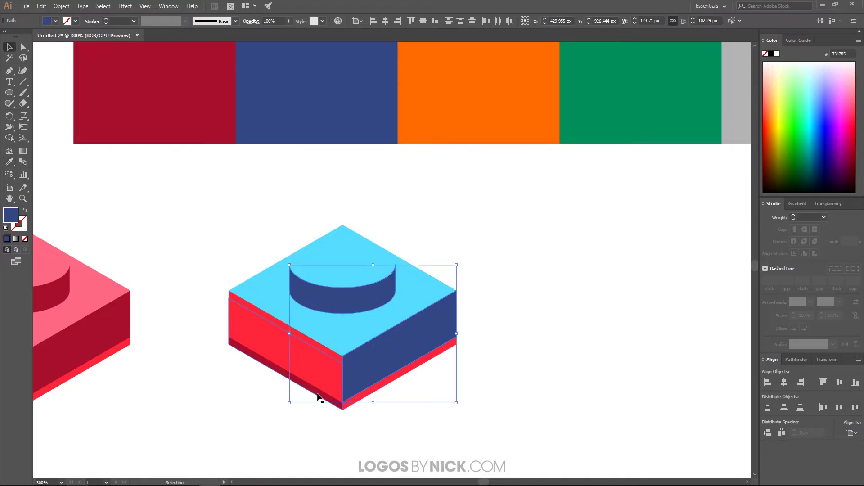
pyautogui.keyDown('ctrl'); pyautogui.click(341, 406); pyautogui.keyUp('ctrl')
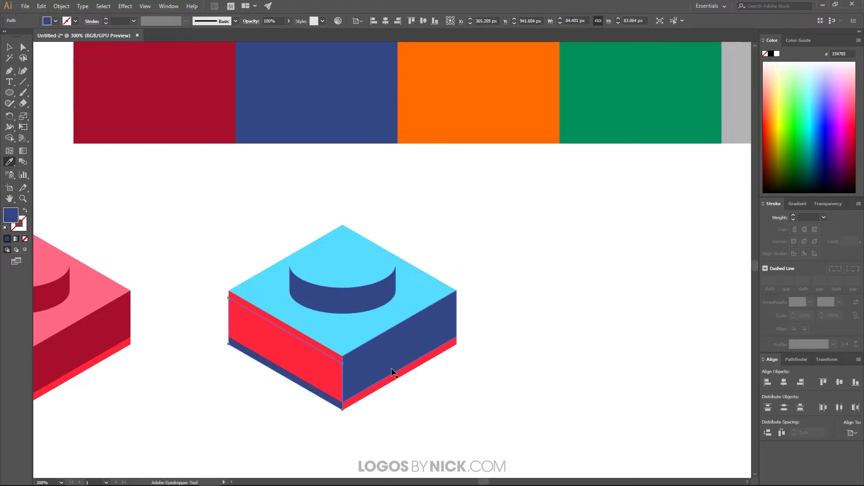
# Step: Fill the second brick's left side face and lower-right bottom strip with the palette's medium blue
pyautogui.keyDown('ctrl'); pyautogui.click(383, 386); pyautogui.keyUp('ctrl')
pyautogui.press('v')
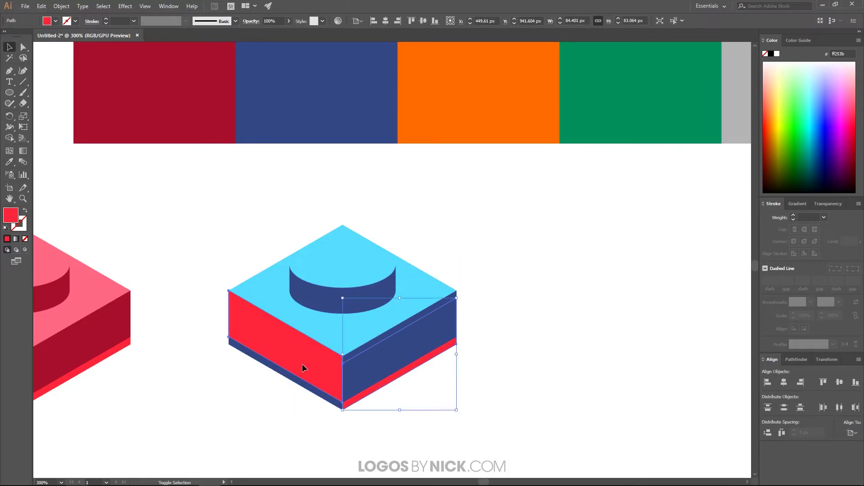
pyautogui.keyDown('shift'); pyautogui.click(302, 364); pyautogui.keyUp('shift')
pyautogui.scroll(-2, 347, 316)
pyautogui.press('i')
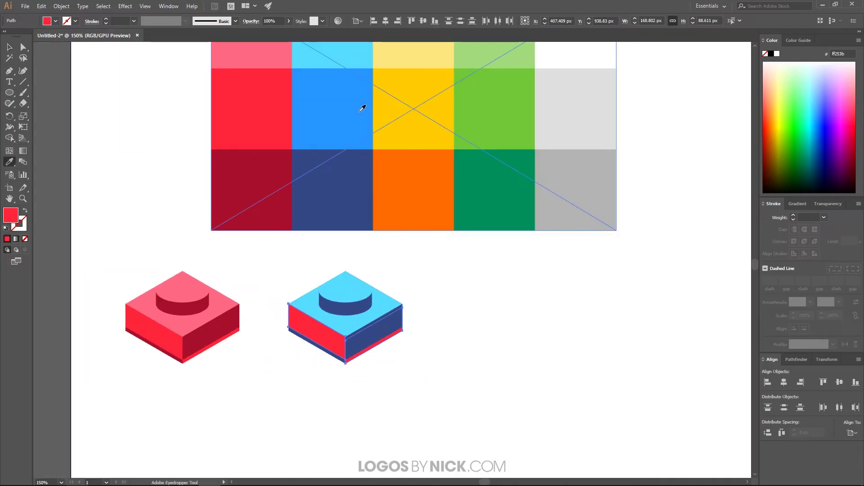
pyautogui.click(335, 100)
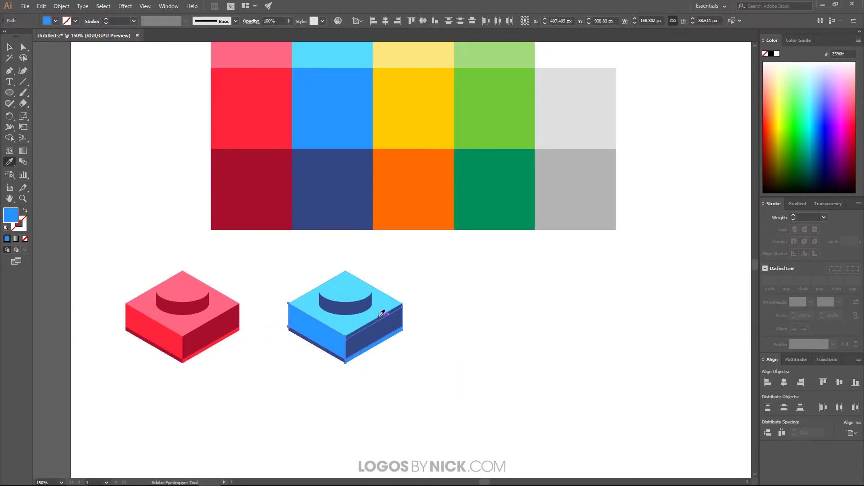
pyautogui.press('v')
pyautogui.click(463, 386)
# Step: Duplicate the whole blue brick to its right, centred at about X 583 px
pyautogui.scroll(-1, 405, 350)
pyautogui.hscroll(2, 468, 357)
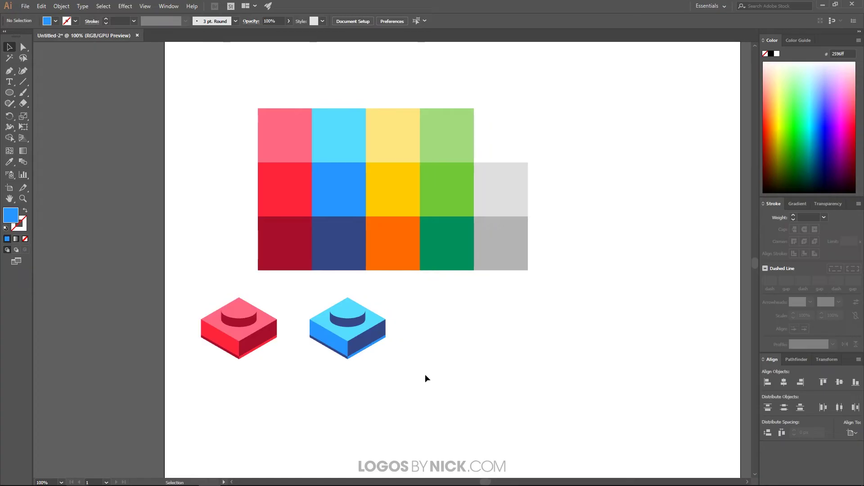
pyautogui.moveTo(425, 375); pyautogui.dragTo(295, 283)
pyautogui.moveTo(344, 325); pyautogui.dragTo(429, 345)
pyautogui.moveTo(450, 250); pyautogui.dragTo(466, 206)
pyautogui.click(587, 336)
pyautogui.scroll(1, 486, 265)
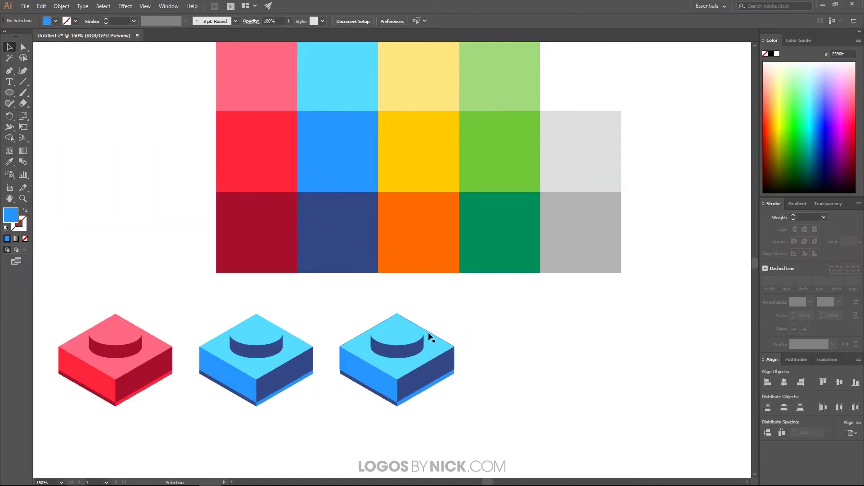
# Step: Fill the third brick's top surface with the palette's pale yellow
pyautogui.scroll(-1, 401, 323)
pyautogui.click(410, 356)
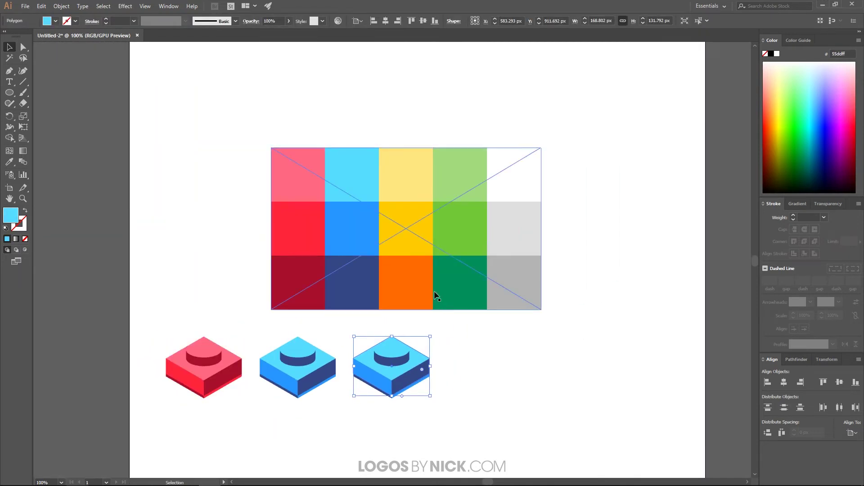
pyautogui.press('i')
pyautogui.click(407, 174)
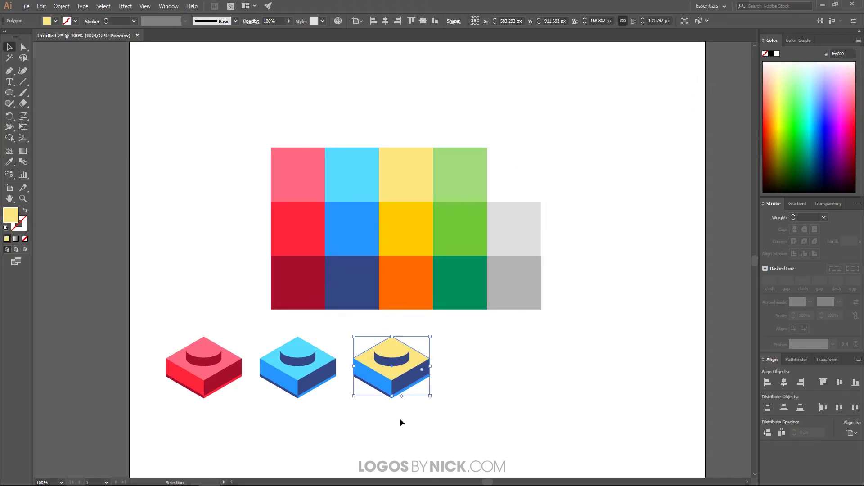
# Step: Fill the third brick's stud wall, right side face and lower-left bottom strip with the palette's orange
pyautogui.scroll(3, 414, 382)
pyautogui.click(377, 320)
pyautogui.keyDown('shift'); pyautogui.click(378, 401); pyautogui.keyUp('shift')
pyautogui.scroll(3, 337, 426)
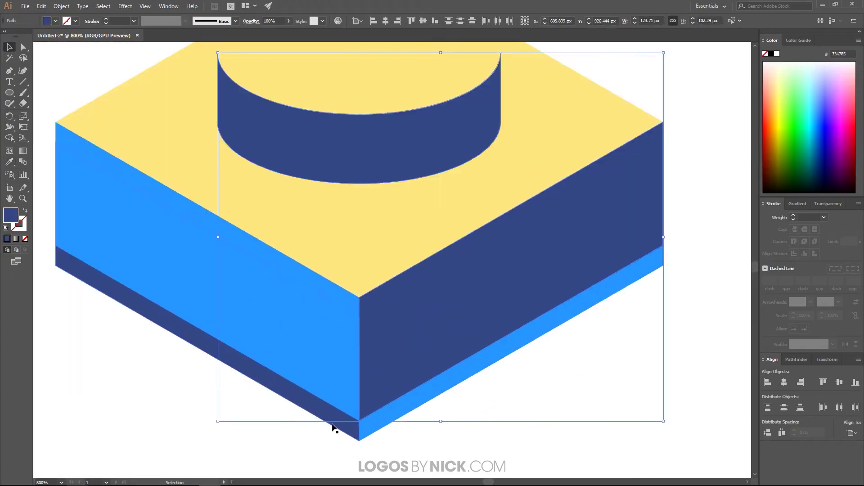
pyautogui.keyDown('shift'); pyautogui.click(332, 428); pyautogui.keyUp('shift')
pyautogui.scroll(-5, 331, 428)
pyautogui.scroll(1, 356, 382)
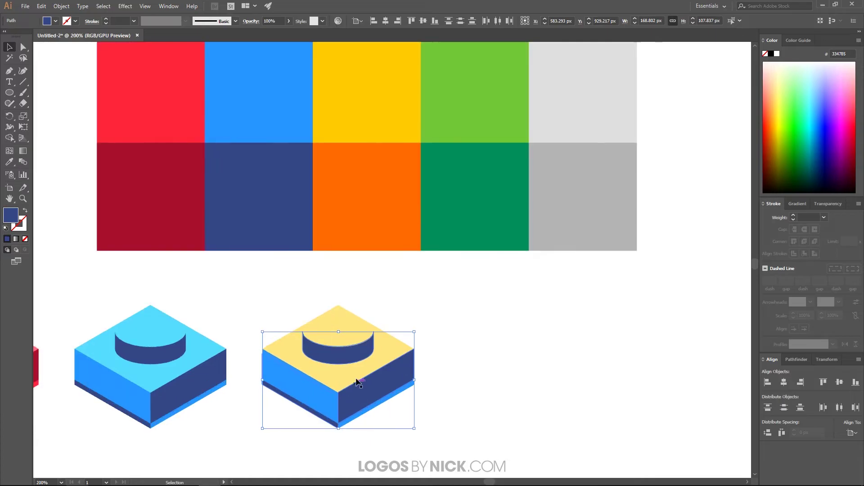
pyautogui.scroll(-1, 365, 385)
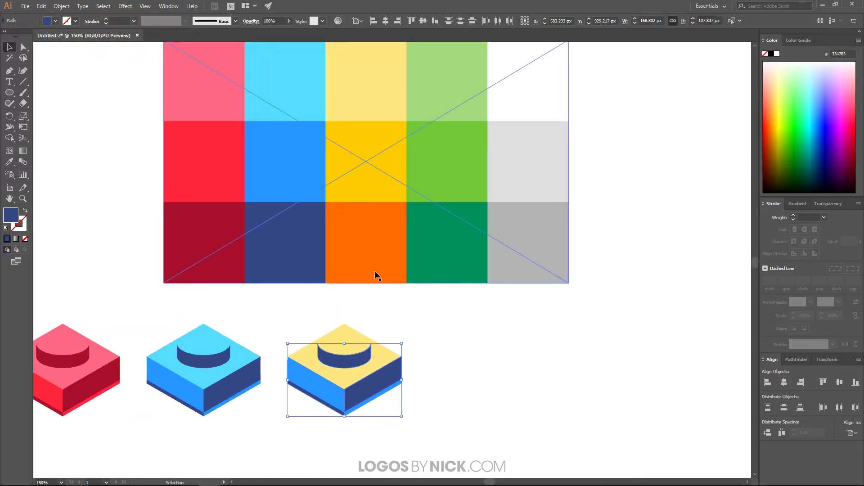
pyautogui.press('i')
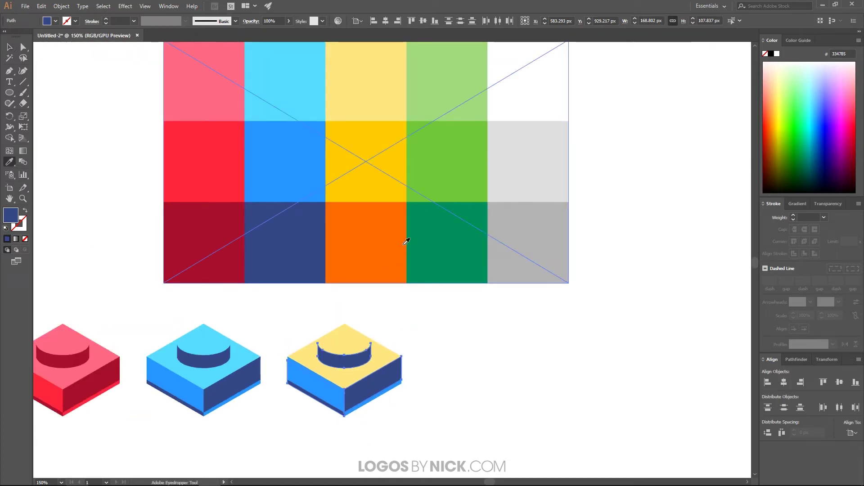
pyautogui.click(357, 251)
# Step: Fill the third brick's left side face and lower-right bottom strip with the palette's golden yellow
pyautogui.scroll(2, 335, 422)
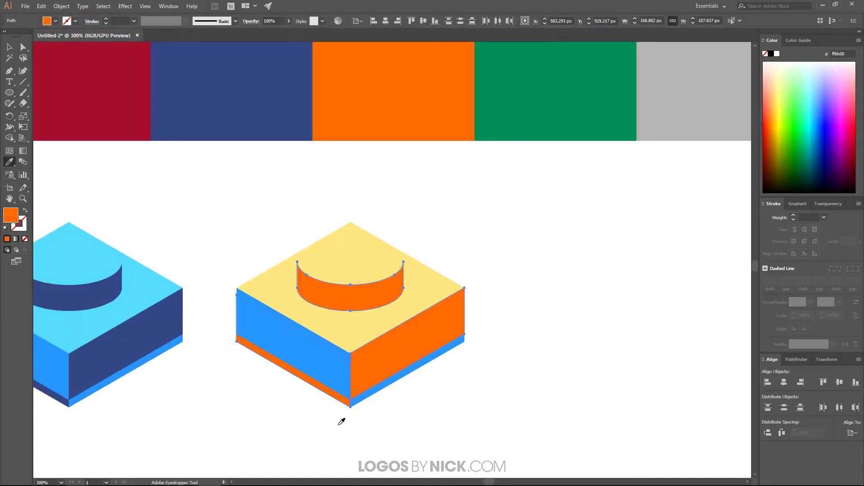
pyautogui.press('v')
pyautogui.click(318, 363)
pyautogui.keyDown('shift'); pyautogui.click(364, 402); pyautogui.keyUp('shift')
pyautogui.press('i')
pyautogui.scroll(-3, 362, 402)
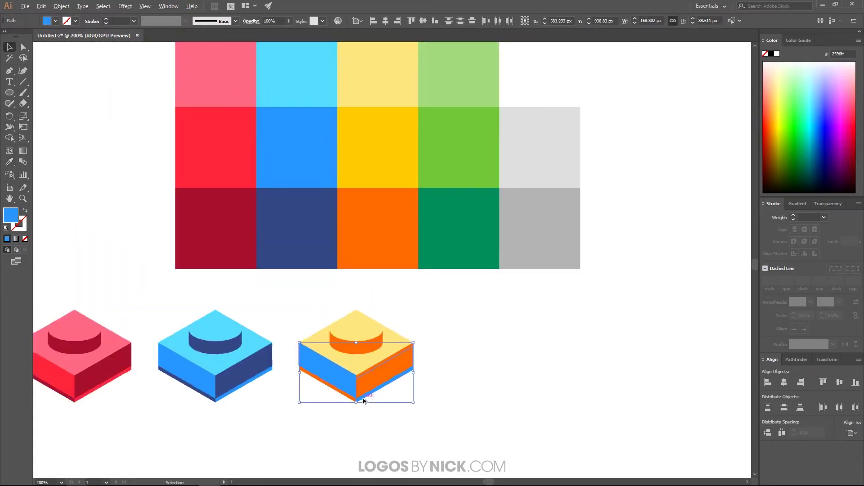
pyautogui.scroll(1, 383, 354)
pyautogui.click(355, 221)
pyautogui.scroll(-1, 354, 220)
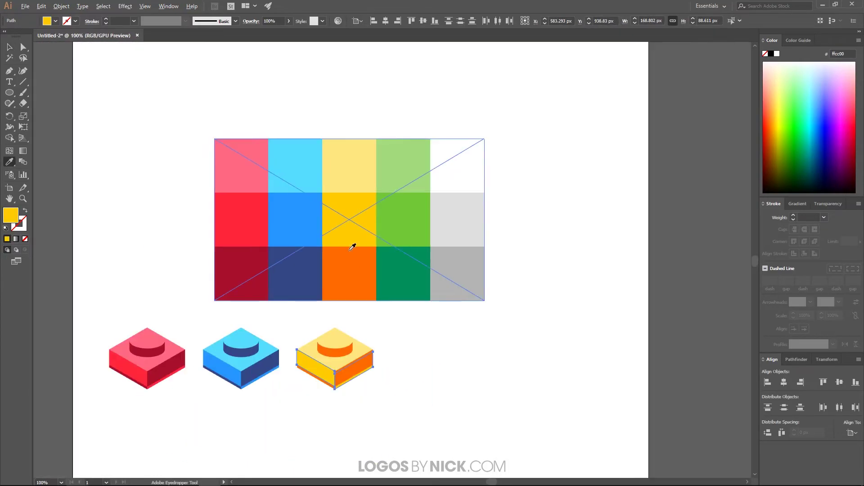
# Step: Duplicate the whole yellow brick to its right, centred at about X 780 px
pyautogui.press('v')
pyautogui.moveTo(377, 408); pyautogui.dragTo(262, 299)
pyautogui.moveTo(314, 352); pyautogui.dragTo(399, 365)
pyautogui.hotkey('ctrl', 'shift', 'a')
# Step: Fill the fourth brick's top surface with the palette's light green
pyautogui.scroll(1, 407, 325)
pyautogui.click(396, 294)
pyautogui.scroll(-1, 386, 293)
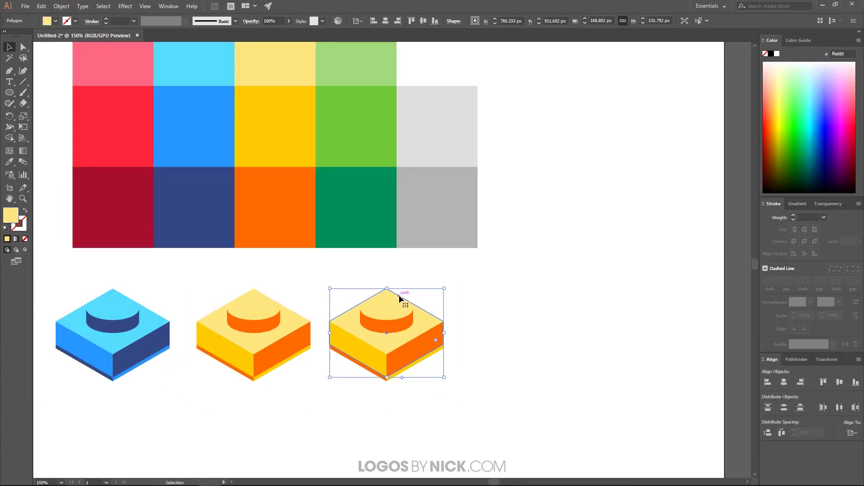
pyautogui.press('i')
pyautogui.click(383, 82)
# Step: Fill the fourth brick's stud wall, right side face and lower-left bottom strip with the palette's dark green
pyautogui.scroll(1, 387, 368)
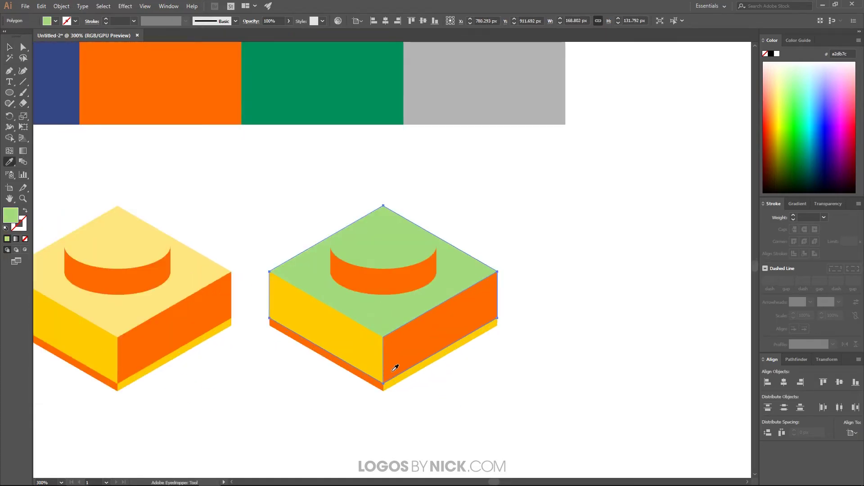
pyautogui.press('v')
pyautogui.scroll(1, 396, 368)
pyautogui.click(385, 379)
pyautogui.keyDown('shift'); pyautogui.click(391, 324); pyautogui.keyUp('shift')
pyautogui.keyDown('shift'); pyautogui.click(400, 247); pyautogui.keyUp('shift')
pyautogui.scroll(-2, 400, 247)
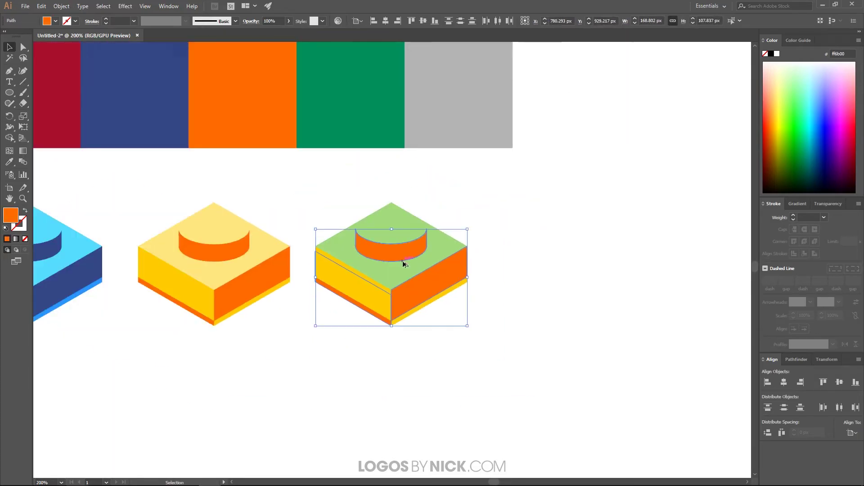
pyautogui.scroll(-1, 404, 263)
pyautogui.press('i')
pyautogui.click(395, 135)
# Step: Fill the fourth brick's left side face and lower-right bottom strip with the palette's medium green
pyautogui.scroll(4, 401, 315)
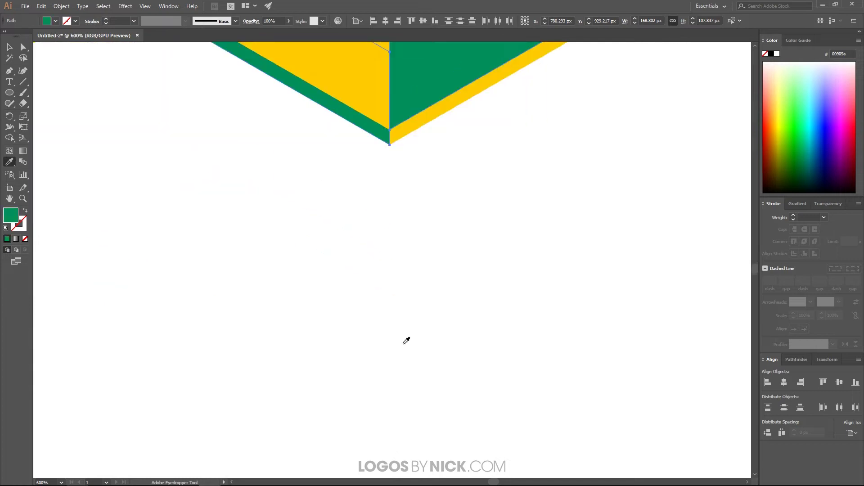
pyautogui.scroll(-2, 450, 293)
pyautogui.press('v')
pyautogui.click(347, 337)
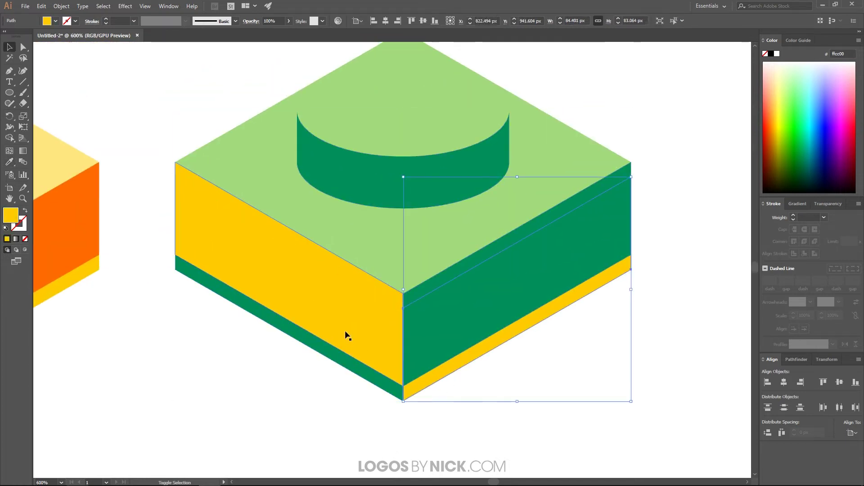
pyautogui.scroll(-1, 400, 341)
pyautogui.scroll(-2, 399, 341)
pyautogui.scroll(1, 428, 283)
pyautogui.press('i')
pyautogui.click(383, 173)
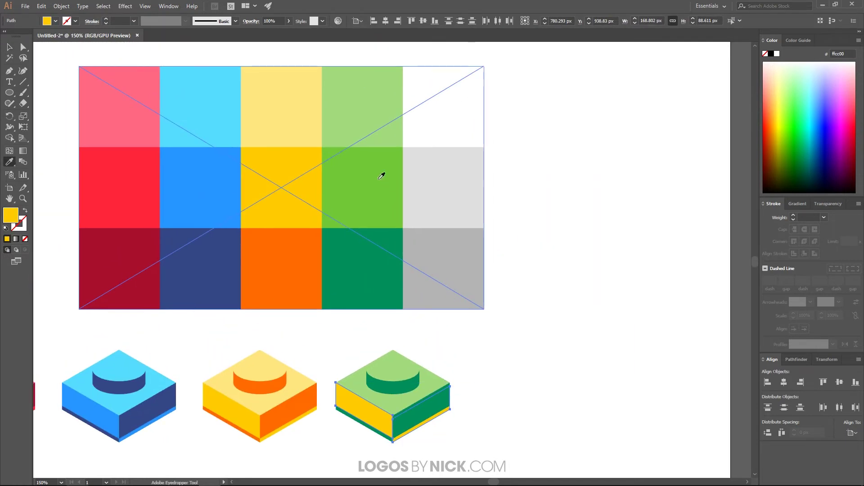
pyautogui.scroll(1, 358, 286)
pyautogui.scroll(-1, 359, 287)
pyautogui.press('v')
pyautogui.click(410, 390)
# Step: Duplicate the whole green brick to its right, centred at about X 986 px
pyautogui.scroll(1, 406, 351)
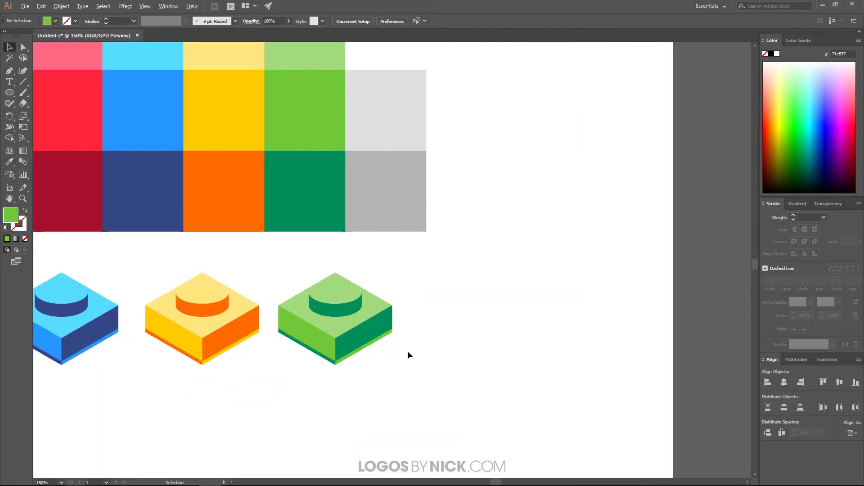
pyautogui.moveTo(432, 388); pyautogui.dragTo(272, 248)
pyautogui.moveTo(323, 331); pyautogui.dragTo(462, 332)
pyautogui.click(523, 274)
# Step: Fill the fifth brick's top surface with white
pyautogui.click(486, 282)
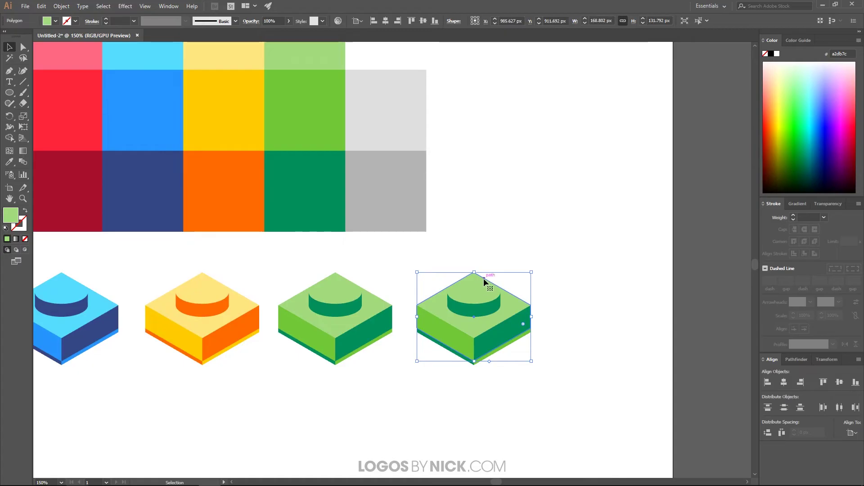
pyautogui.click(776, 53)
pyautogui.click(591, 248)
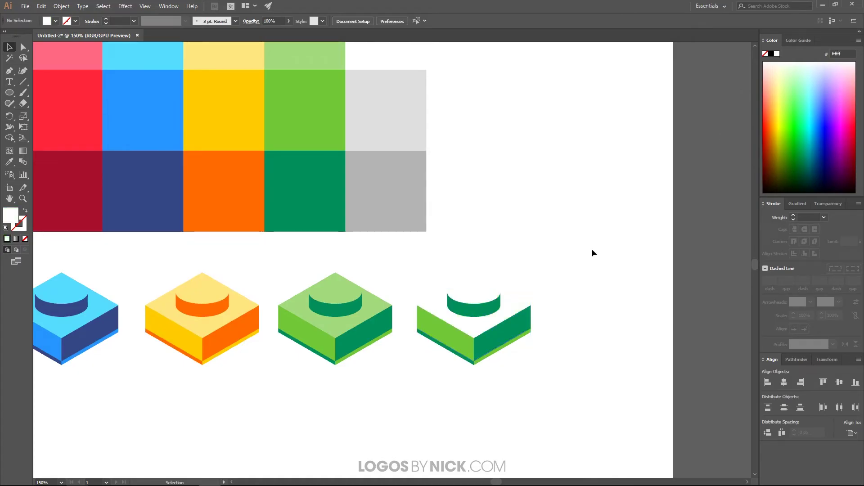
# Step: Fill the fifth brick's stud wall, right side face and lower-left bottom strip with the palette's darker grey
pyautogui.scroll(3, 481, 333)
pyautogui.click(504, 263)
pyautogui.keyDown('shift'); pyautogui.click(515, 304); pyautogui.keyUp('shift')
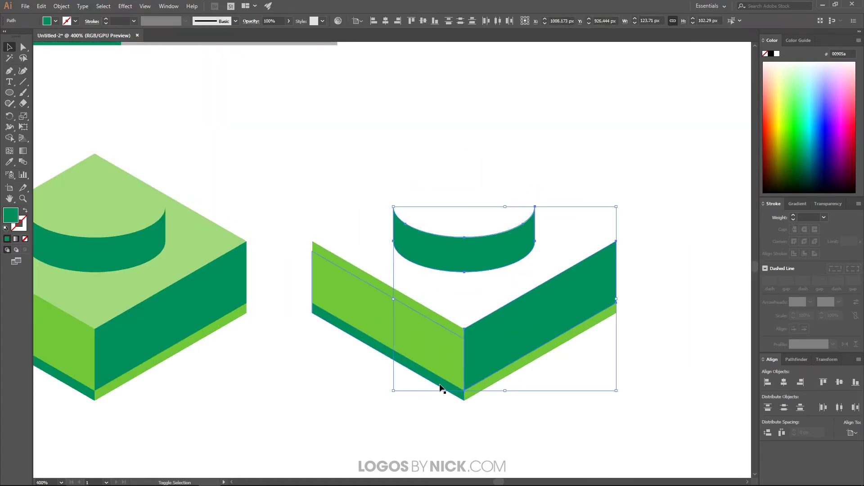
pyautogui.keyDown('shift'); pyautogui.click(440, 392); pyautogui.keyUp('shift')
pyautogui.scroll(-4, 440, 392)
pyautogui.scroll(1, 414, 259)
pyautogui.press('i')
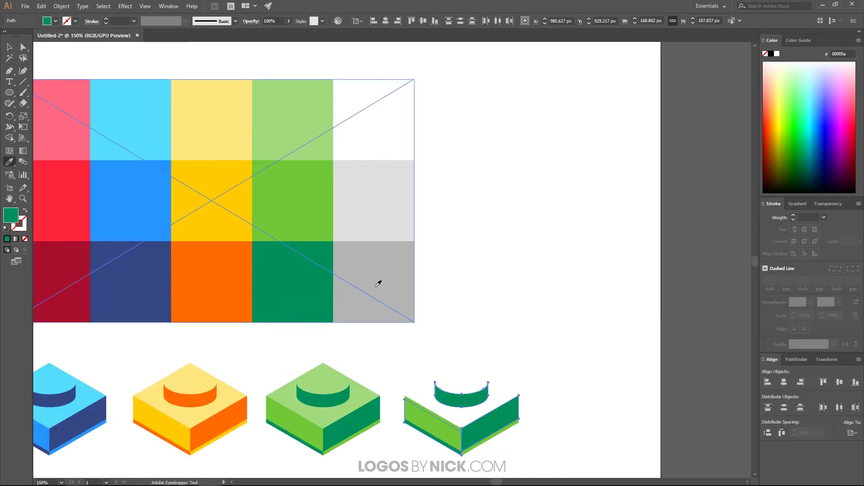
pyautogui.click(379, 284)
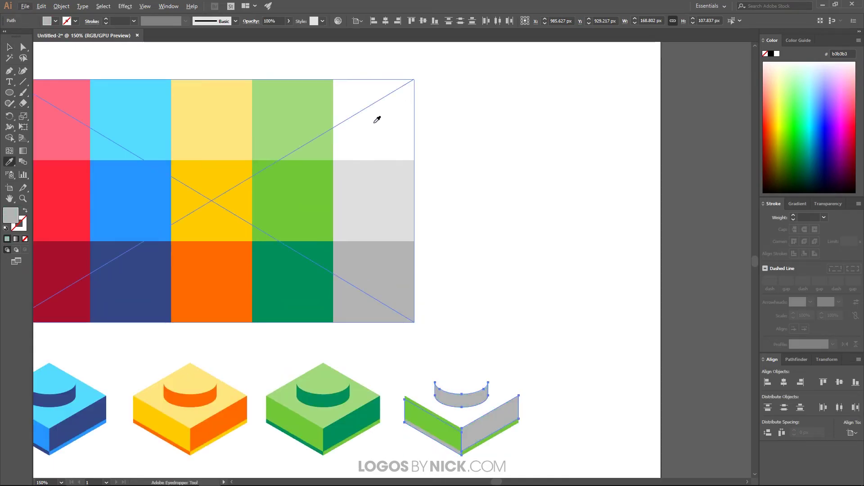
pyautogui.hotkey('alt', 'v')
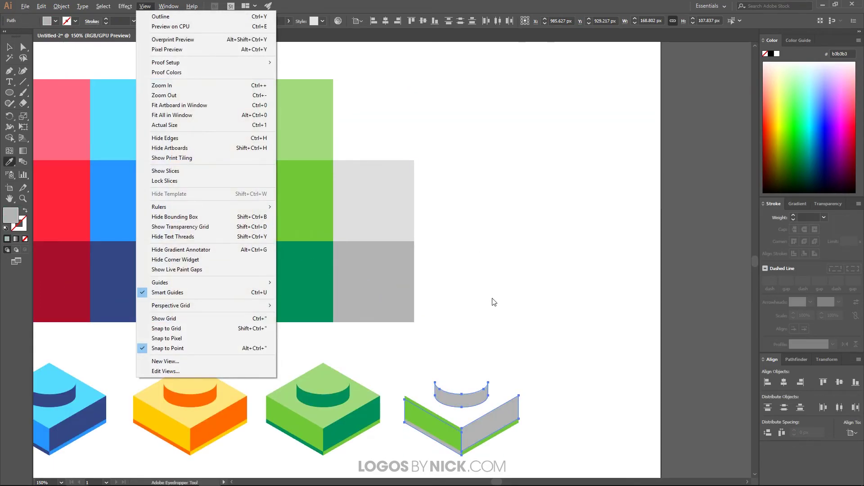
pyautogui.press('Escape')
pyautogui.hotkey('alt', 'v')
pyautogui.press('Escape')
pyautogui.scroll(-1, 517, 296)
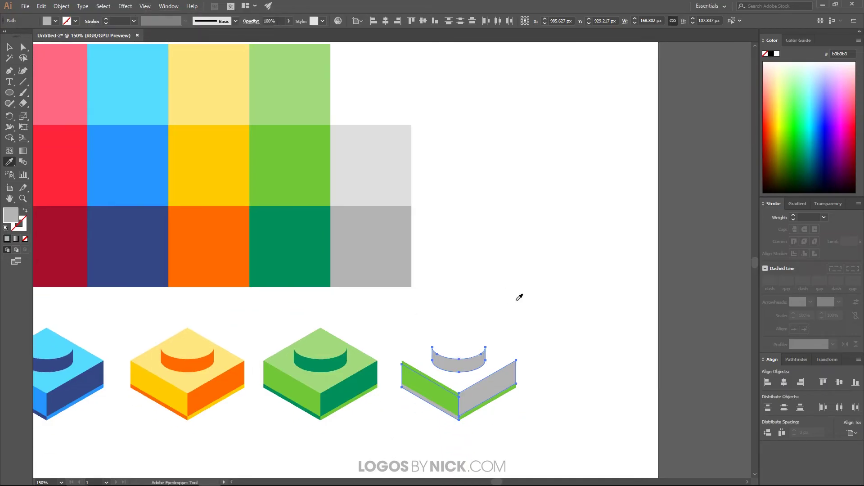
# Step: Fill the fifth brick's left side face and lower-right bottom strip with the palette's light grey
pyautogui.scroll(4, 467, 405)
pyautogui.press('v')
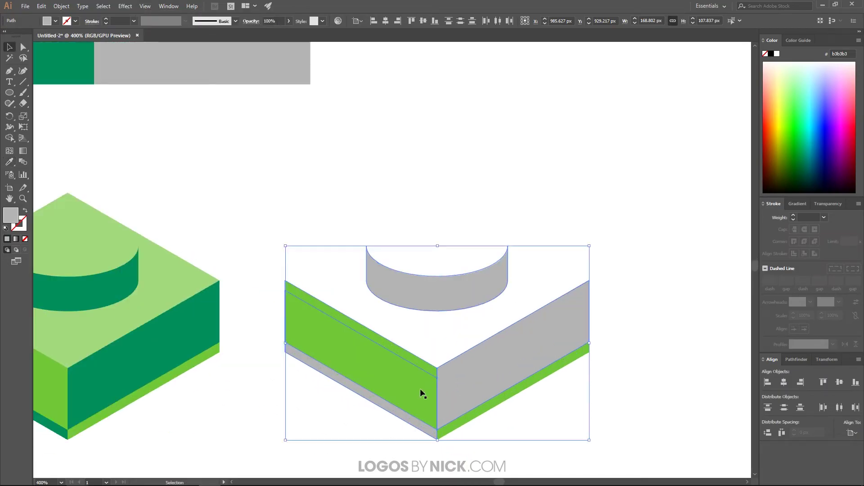
pyautogui.click(398, 379)
pyautogui.keyDown('shift'); pyautogui.click(458, 429); pyautogui.keyUp('shift')
pyautogui.scroll(-3, 459, 430)
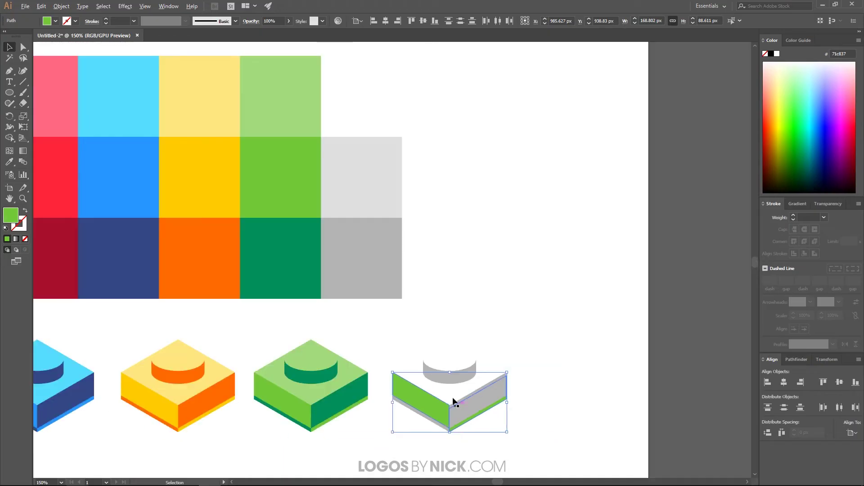
pyautogui.press('i')
pyautogui.click(378, 178)
pyautogui.scroll(-2, 396, 270)
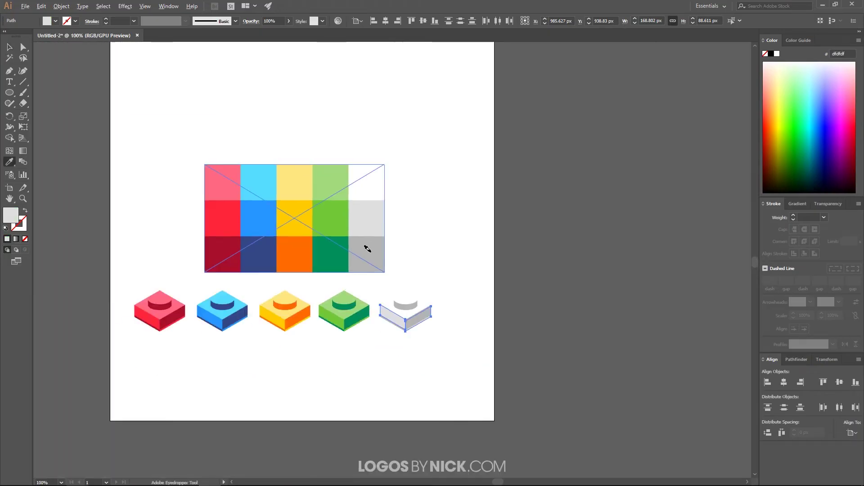
# Step: Move the colour palette image off the artboard to its left and deselect it
pyautogui.press('v')
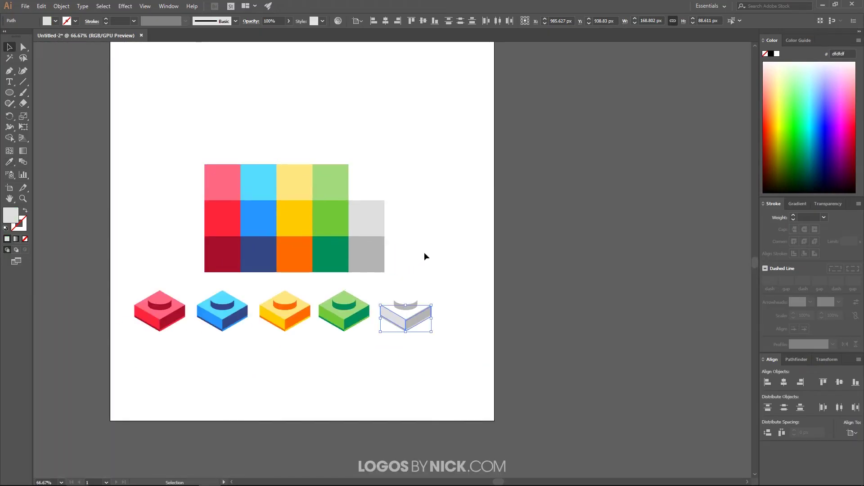
pyautogui.click(425, 242)
pyautogui.moveTo(425, 242); pyautogui.dragTo(497, 247)
pyautogui.moveTo(434, 243); pyautogui.dragTo(93, 186)
pyautogui.click(97, 227)
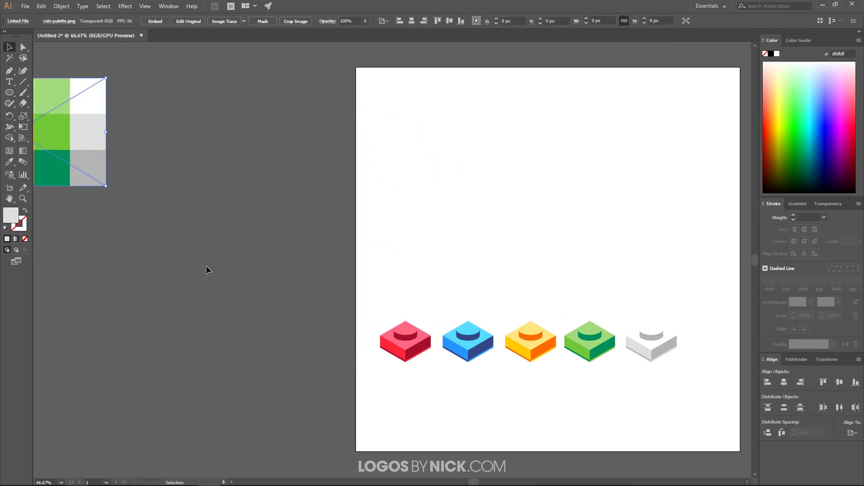
pyautogui.click(206, 268)
pyautogui.moveTo(596, 246); pyautogui.dragTo(443, 231)
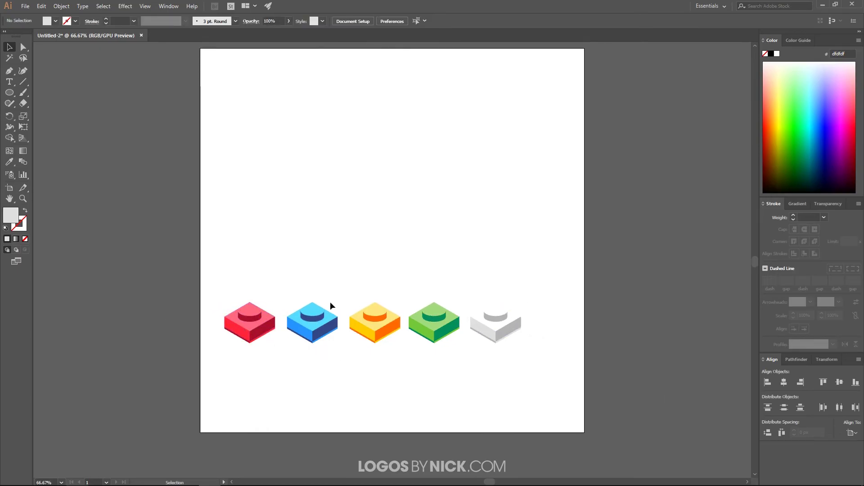
# Step: Group all the parts of the fifth, white brick into one object and deselect it
pyautogui.moveTo(533, 324); pyautogui.dragTo(465, 252)
pyautogui.press('a')
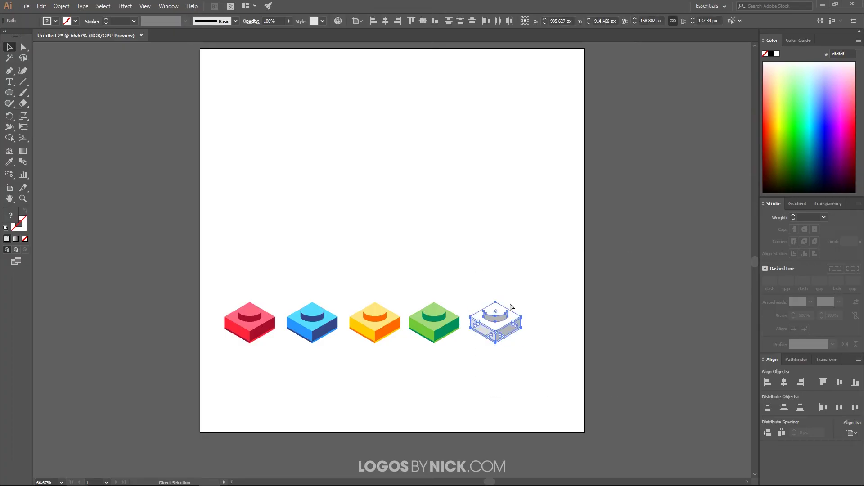
pyautogui.press('v')
pyautogui.click(510, 371)
# Step: Try moving the grouped white brick up above the row, and undo the move
pyautogui.moveTo(506, 328); pyautogui.dragTo(515, 245)
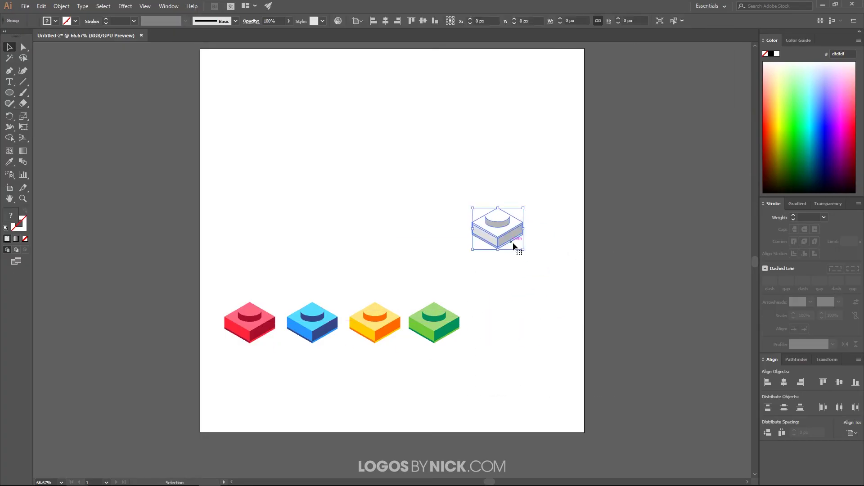
pyautogui.click(539, 395)
pyautogui.press('a')
pyautogui.press('v')
pyautogui.hotkey('ctrl', 'z')
pyautogui.hotkey('ctrl', 'z')
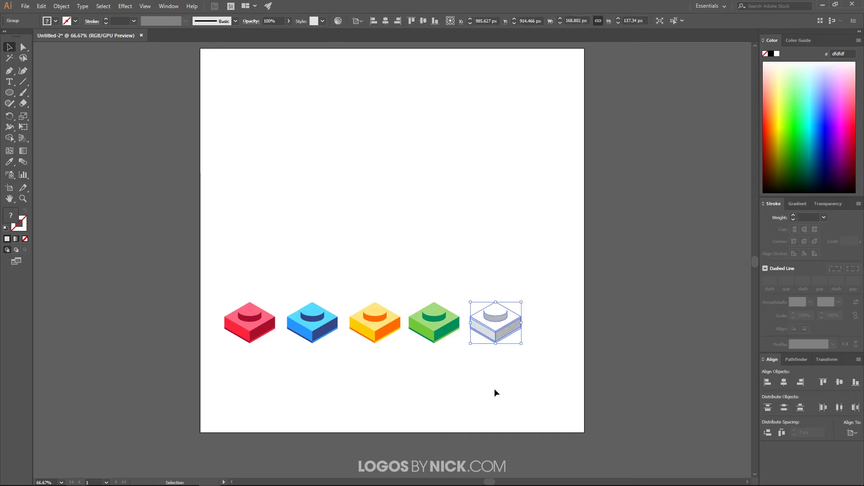
# Step: Group the parts of the green, yellow, blue and red bricks, making one separate group per brick
pyautogui.moveTo(407, 274); pyautogui.dragTo(436, 325)
pyautogui.moveTo(463, 351); pyautogui.dragTo(463, 352)
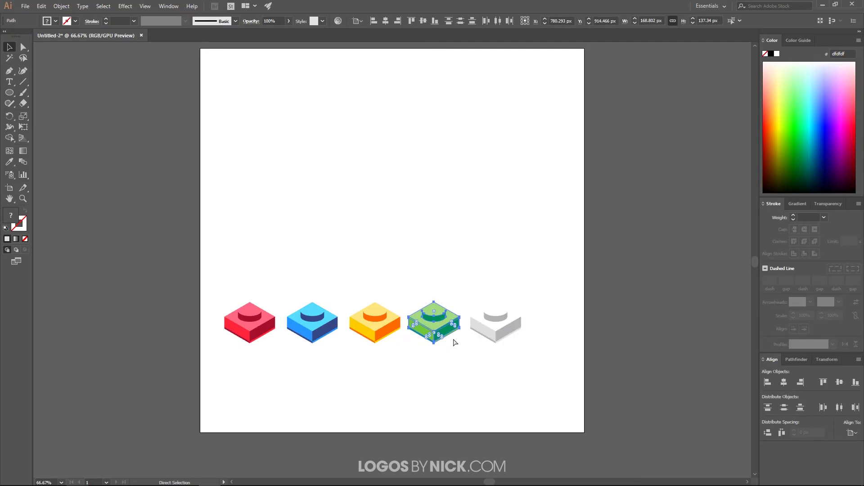
pyautogui.moveTo(343, 271); pyautogui.dragTo(404, 363)
pyautogui.hotkey('ctrl', 'g')
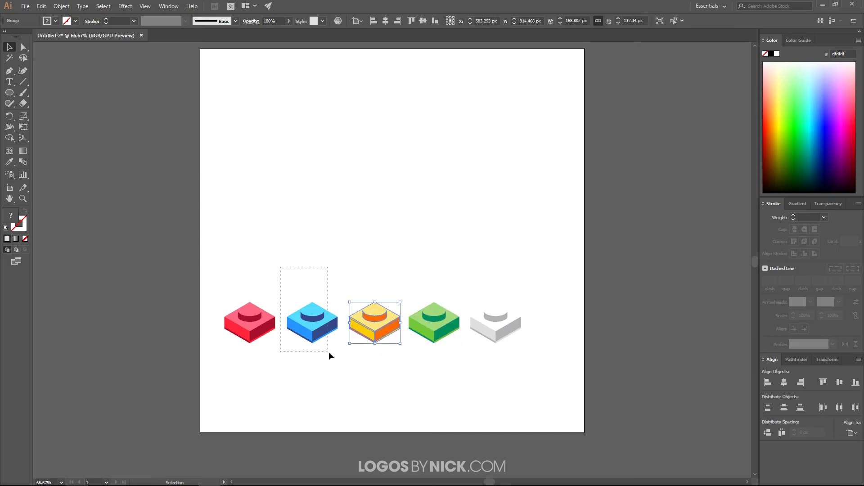
pyautogui.moveTo(342, 360); pyautogui.dragTo(342, 361)
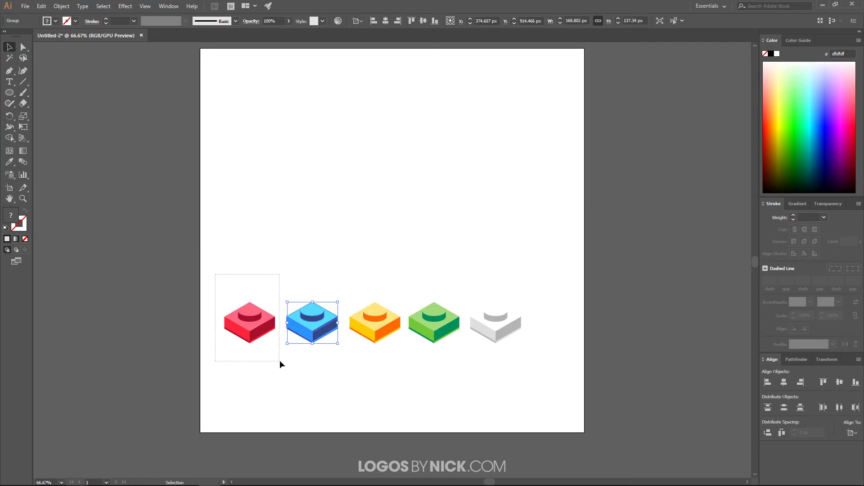
pyautogui.moveTo(280, 363); pyautogui.dragTo(276, 361)
pyautogui.hotkey('ctrl', 'g')
# Step: Move the row of five bricks to the artboard's lower edge and scale it proportionally to about 121 px per brick
pyautogui.moveTo(550, 375); pyautogui.dragTo(193, 272)
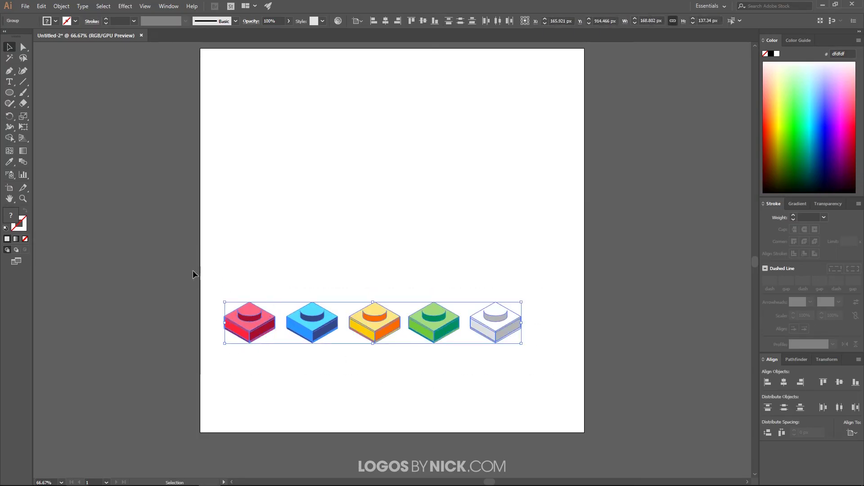
pyautogui.moveTo(384, 328); pyautogui.dragTo(427, 403)
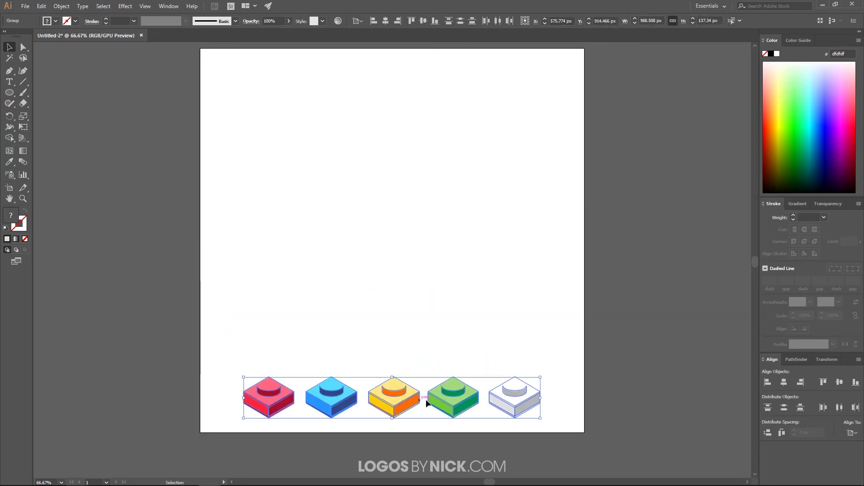
pyautogui.moveTo(540, 378); pyautogui.dragTo(457, 381)
pyautogui.click(430, 344)
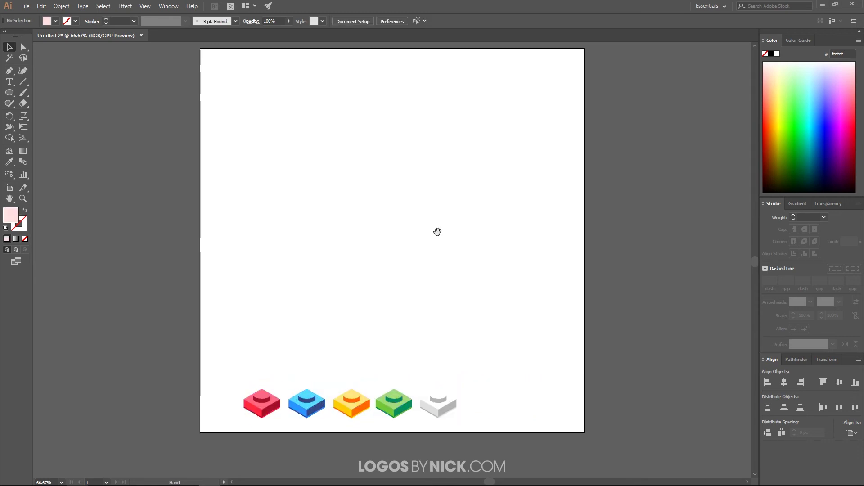
# Step: Place two copies of the yellow brick mid-artboard, snapping the second corner to corner against the first's lower-right end
pyautogui.moveTo(438, 231); pyautogui.dragTo(434, 240)
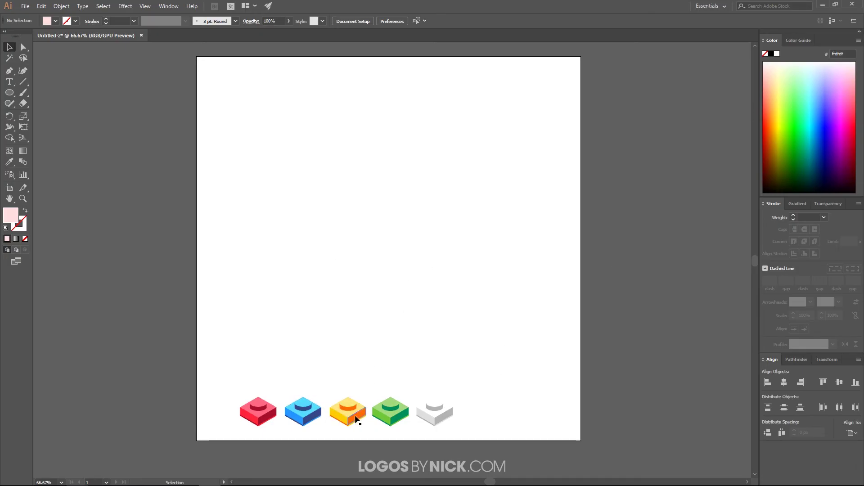
pyautogui.moveTo(348, 419); pyautogui.dragTo(362, 280)
pyautogui.scroll(1, 330, 273)
pyautogui.scroll(5, 328, 265)
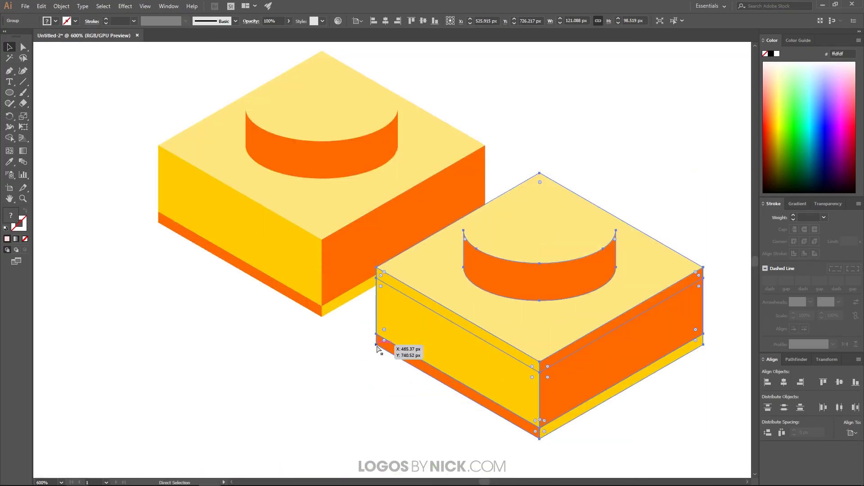
pyautogui.moveTo(376, 346); pyautogui.dragTo(323, 315)
pyautogui.scroll(-3, 307, 322)
pyautogui.scroll(-4, 307, 321)
pyautogui.scroll(2, 354, 337)
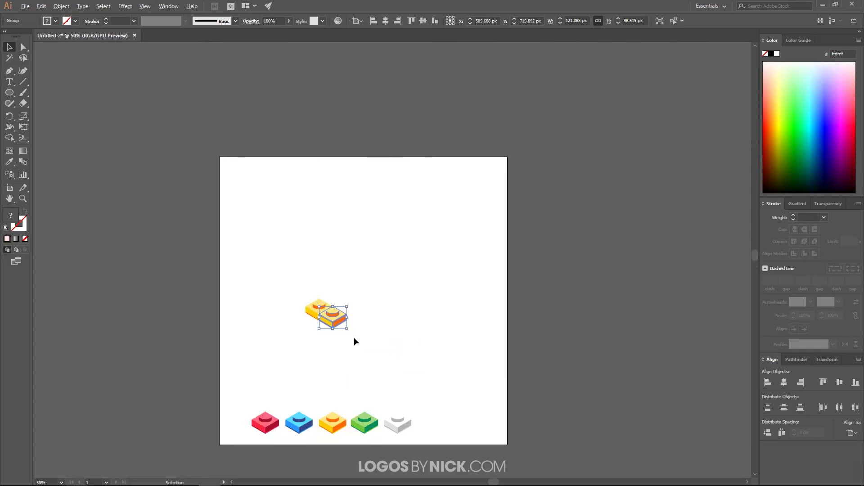
pyautogui.scroll(1, 354, 336)
pyautogui.scroll(-1, 368, 341)
pyautogui.click(372, 357)
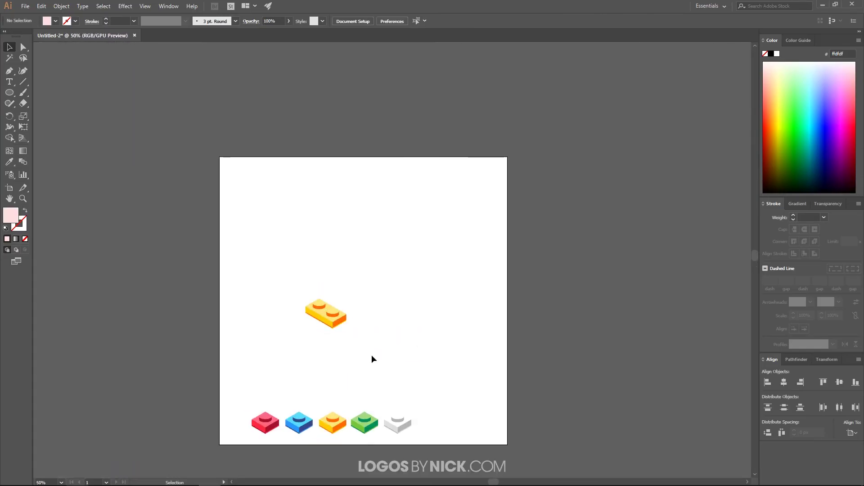
# Step: Copy the blue brick and snap its lower-left corner to the lower-right end of the two yellow bricks
pyautogui.scroll(1, 315, 420)
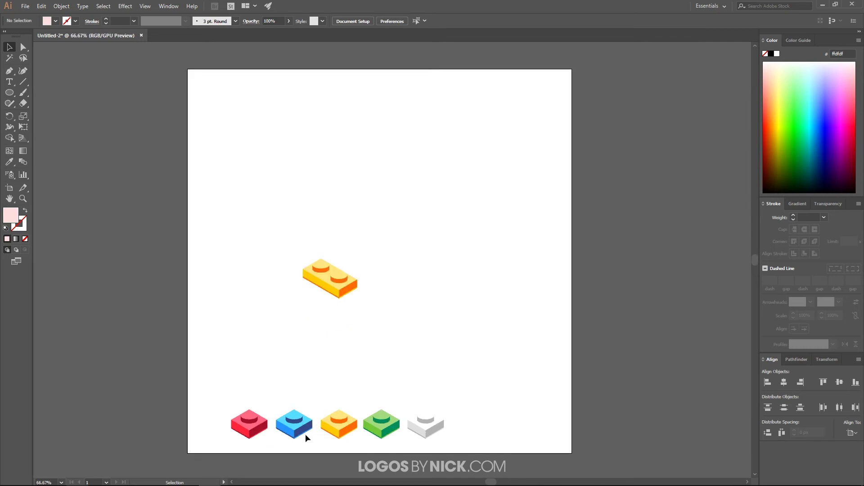
pyautogui.moveTo(293, 439); pyautogui.dragTo(278, 252)
pyautogui.scroll(6, 347, 305)
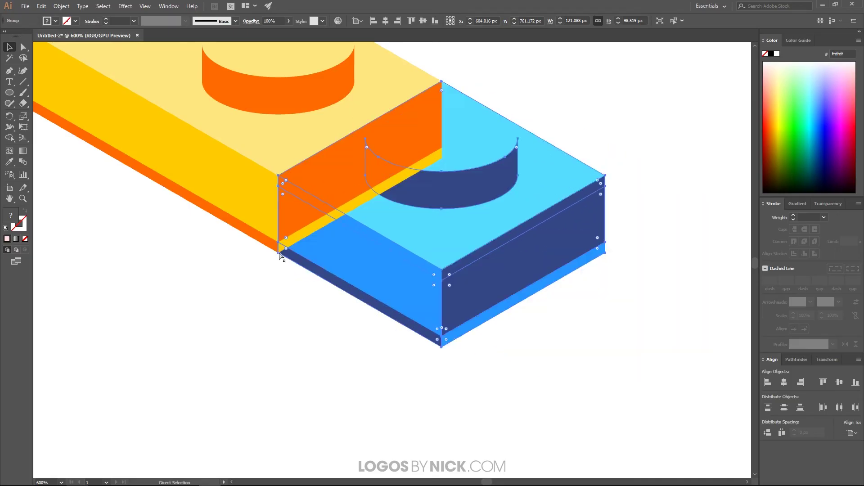
pyautogui.scroll(-3, 333, 328)
pyautogui.scroll(2, 334, 327)
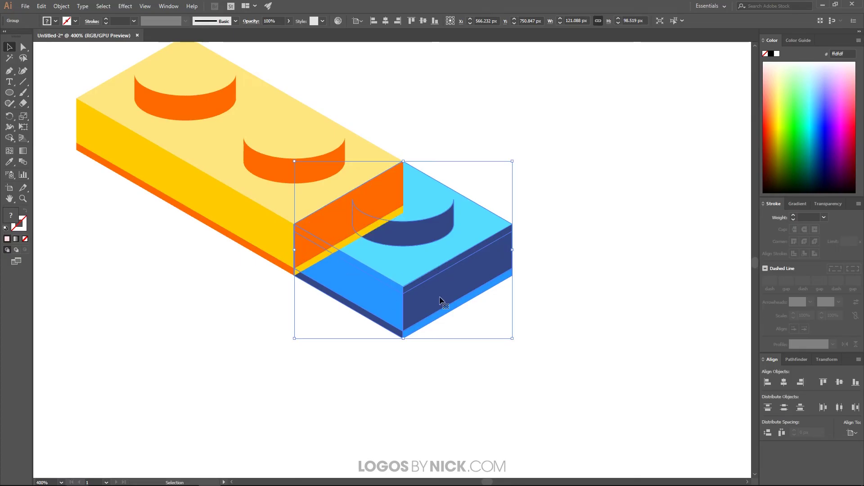
# Step: Bring the copied blue brick to the front so it overlaps the end of the yellow bricks
pyautogui.rightClick(419, 274)
pyautogui.moveTo(449, 372)
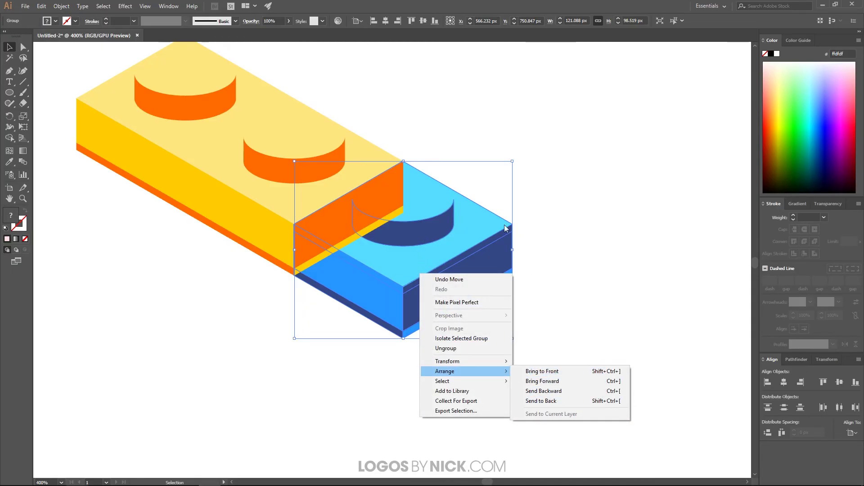
pyautogui.click(496, 212)
pyautogui.click(496, 209)
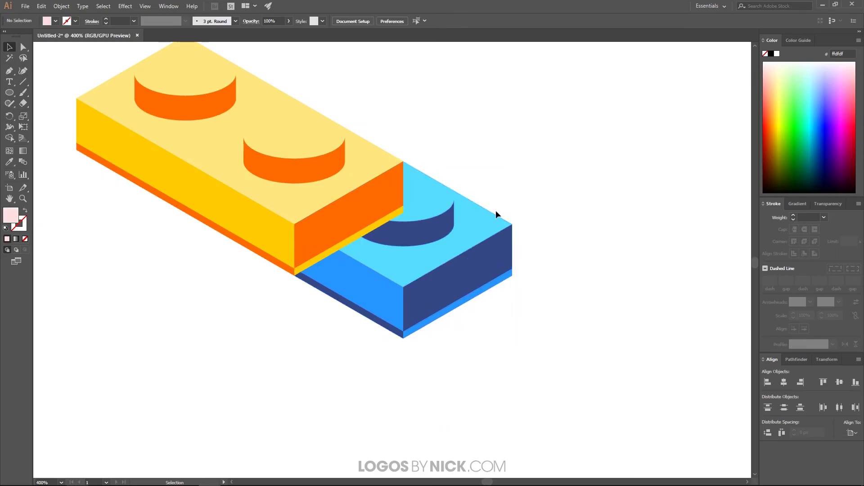
pyautogui.click(493, 222)
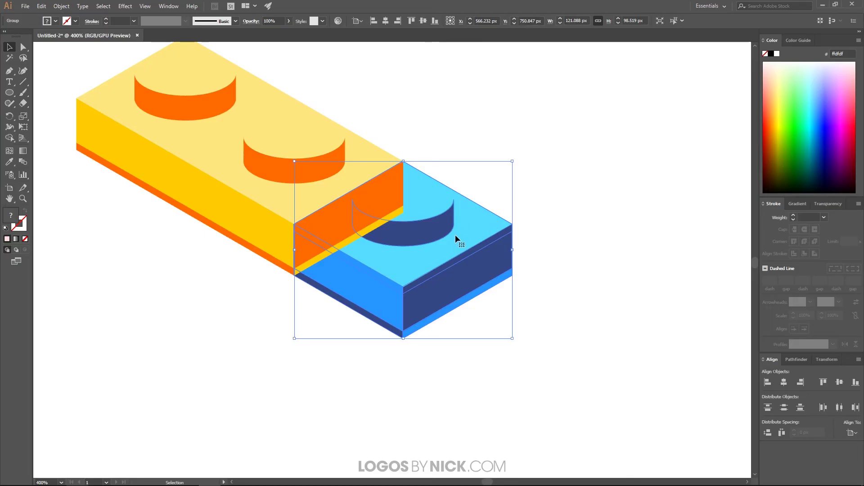
pyautogui.press('a')
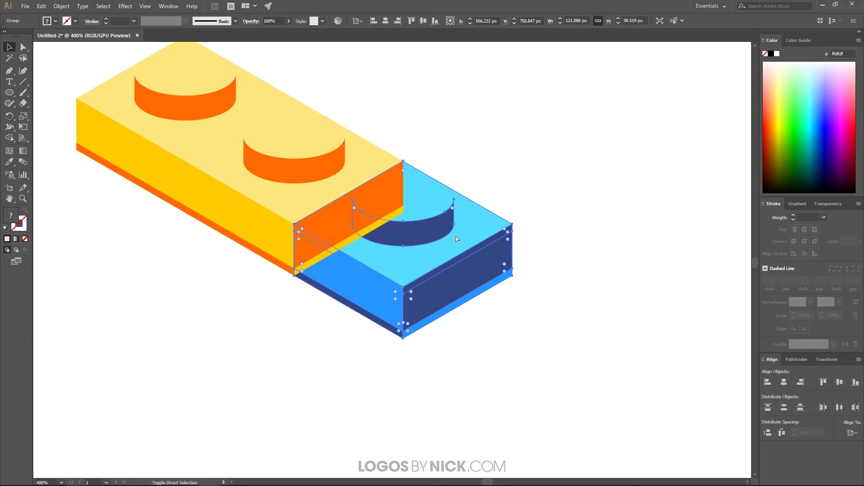
pyautogui.hotkey('ctrl', 'shift', ']')
pyautogui.press('v')
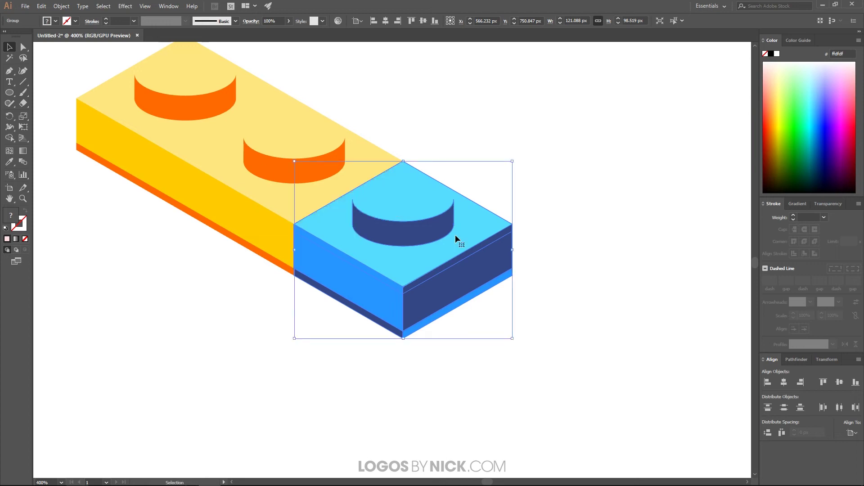
pyautogui.press('ctrl')
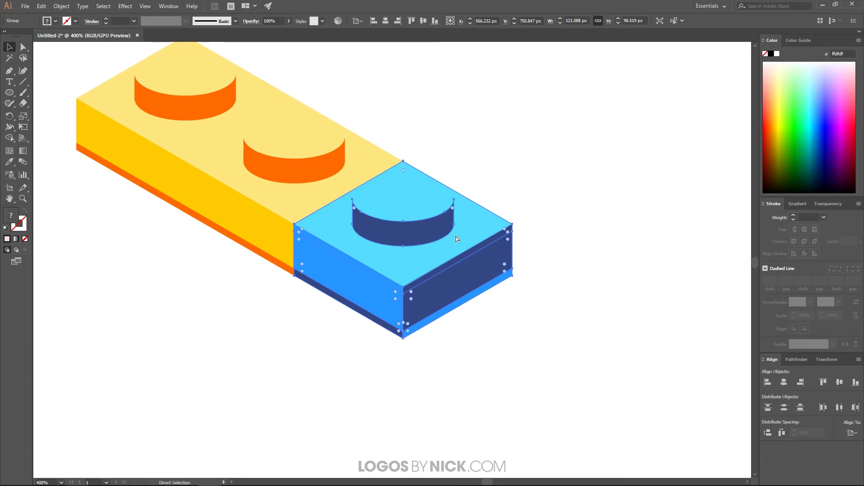
pyautogui.hotkey('ctrl', '[')
pyautogui.hotkey('ctrl', ']')
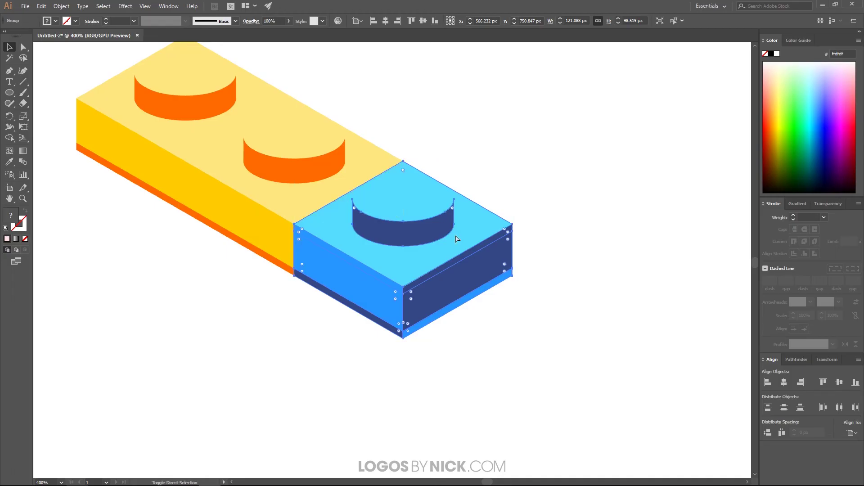
# Step: Duplicate the placed blue brick and align the copy flush with its lower-right end, closing the gap at the seam
pyautogui.scroll(-1, 453, 234)
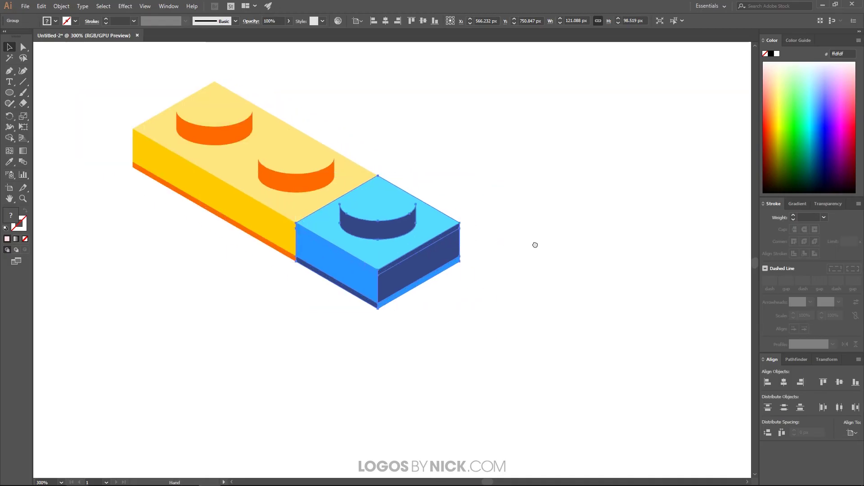
pyautogui.moveTo(332, 248); pyautogui.dragTo(452, 321)
pyautogui.scroll(3, 409, 308)
pyautogui.press('a')
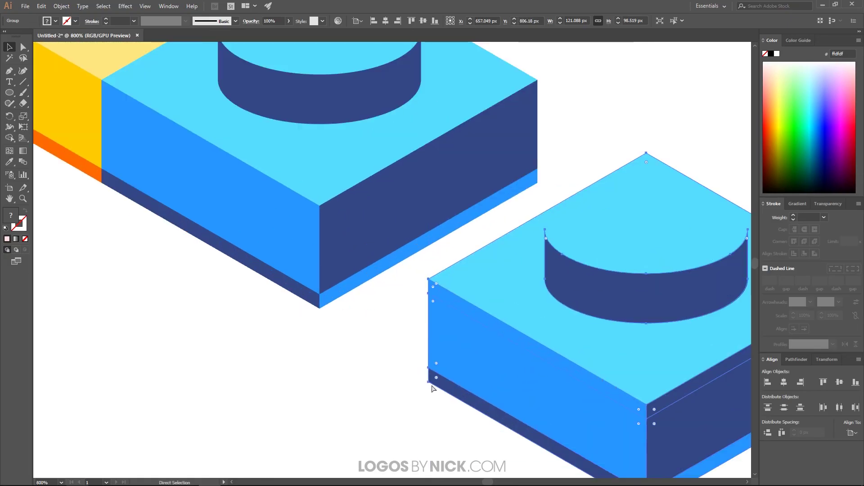
pyautogui.moveTo(427, 385); pyautogui.dragTo(320, 309)
pyautogui.scroll(5, 314, 317)
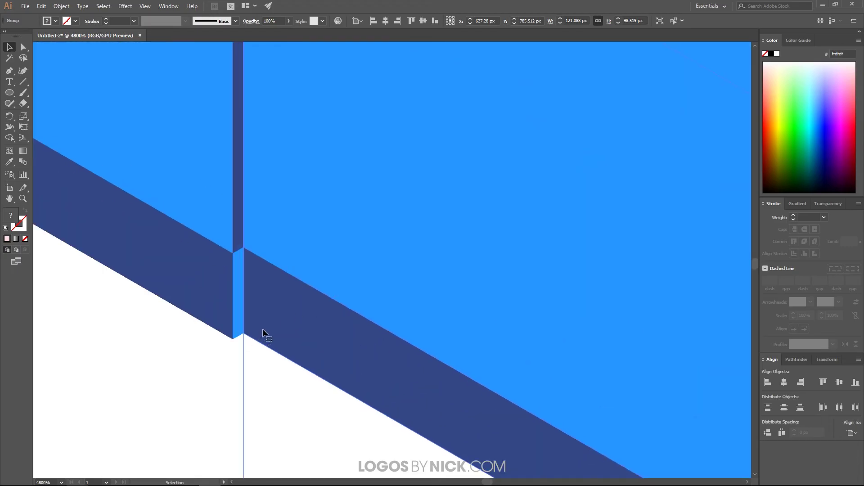
pyautogui.moveTo(245, 333); pyautogui.dragTo(236, 342)
pyautogui.scroll(-6, 338, 329)
pyautogui.scroll(-4, 329, 315)
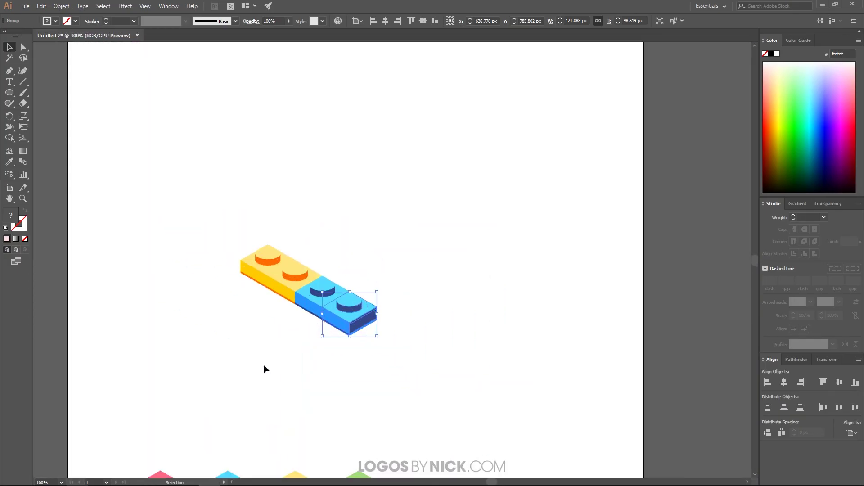
pyautogui.click(322, 375)
# Step: Copy the white brick and stack it on the first yellow brick, aligned with that brick's outer left edge
pyautogui.moveTo(445, 365); pyautogui.dragTo(445, 341)
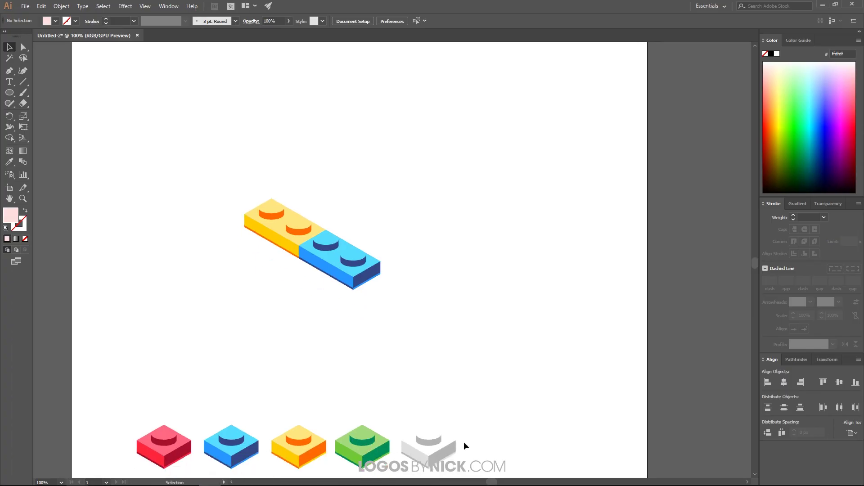
pyautogui.moveTo(450, 446); pyautogui.dragTo(251, 217)
pyautogui.scroll(5, 251, 218)
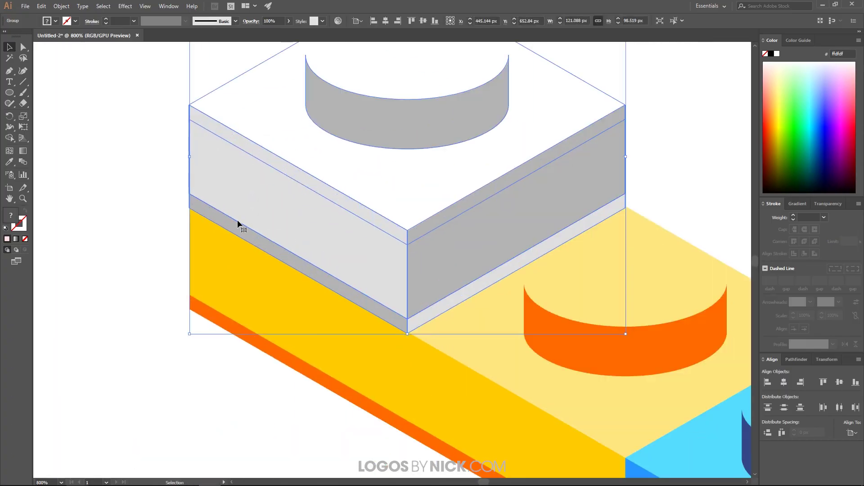
pyautogui.moveTo(190, 210)
pyautogui.mouseDown()
pyautogui.moveTo(191, 203)
pyautogui.moveTo(189, 225)
pyautogui.mouseUp()
pyautogui.hotkey('ctrl', 'shift', 'a')
pyautogui.scroll(5, 188, 199)
pyautogui.scroll(-10, 136, 245)
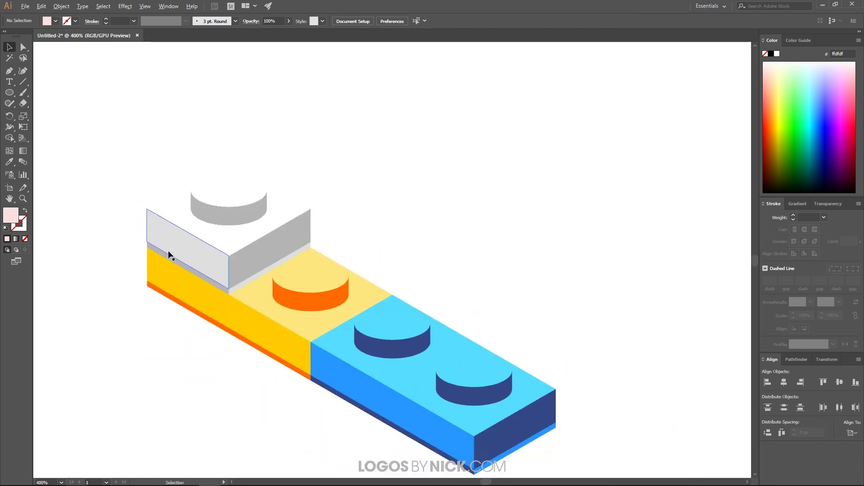
pyautogui.scroll(4, 183, 309)
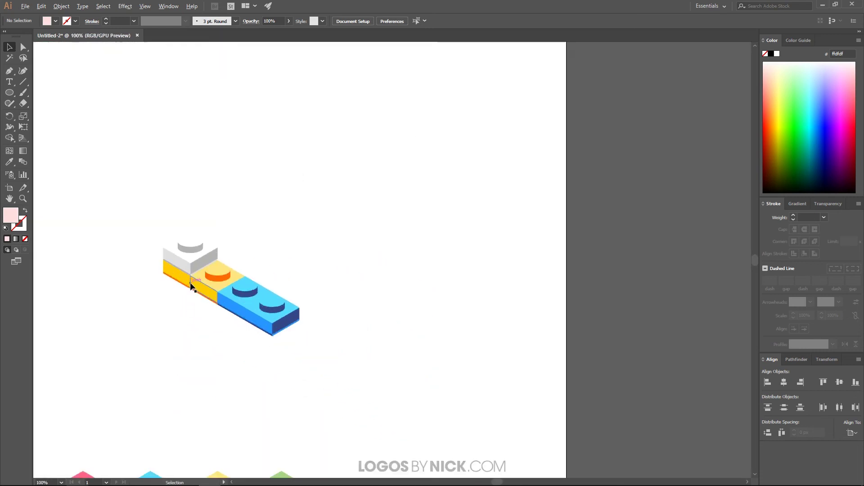
# Step: Copy the two joined blue bricks and stack the pair on top of the white brick, aligned with its left edge
pyautogui.moveTo(366, 315); pyautogui.dragTo(528, 439)
pyautogui.moveTo(554, 386); pyautogui.dragTo(416, 192)
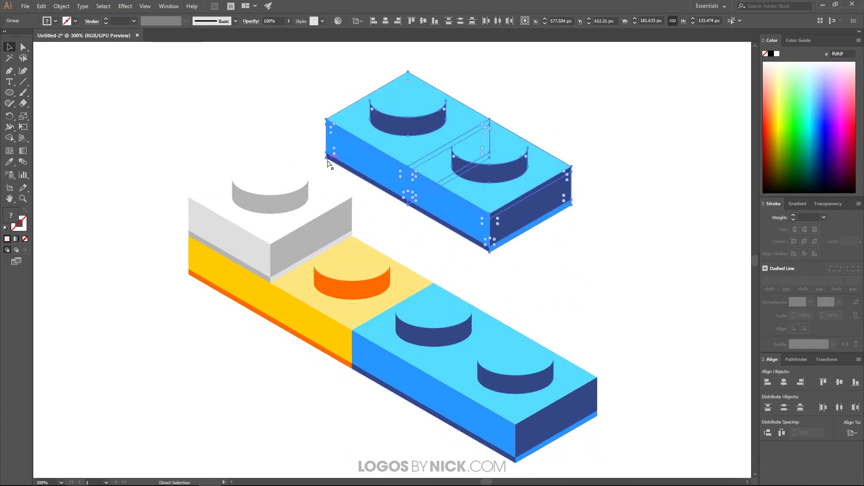
pyautogui.moveTo(326, 160); pyautogui.dragTo(188, 196)
pyautogui.hotkey('ctrl', 'shift', 'a')
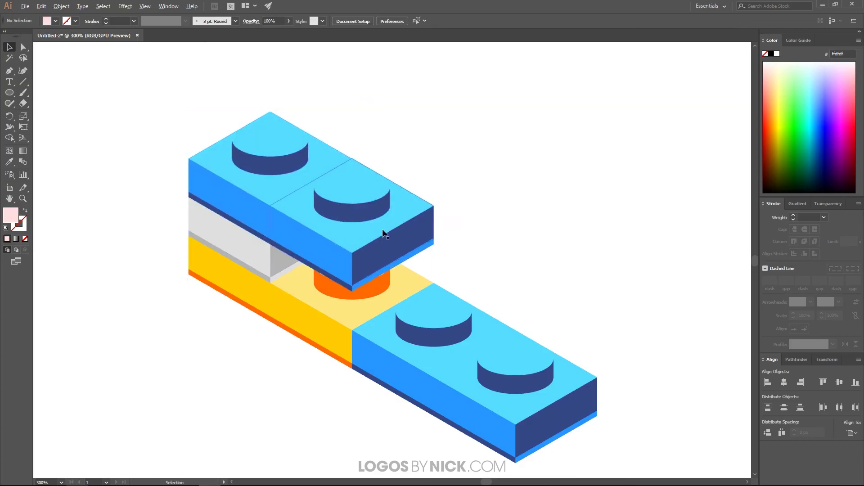
# Step: Try moving the front blue brick of the upper pair away from the stack, and undo the move
pyautogui.moveTo(382, 231); pyautogui.dragTo(599, 168)
pyautogui.hotkey('ctrl', 'z')
pyautogui.moveTo(365, 250); pyautogui.dragTo(579, 164)
pyautogui.click(663, 293)
pyautogui.hotkey('ctrl', 'z')
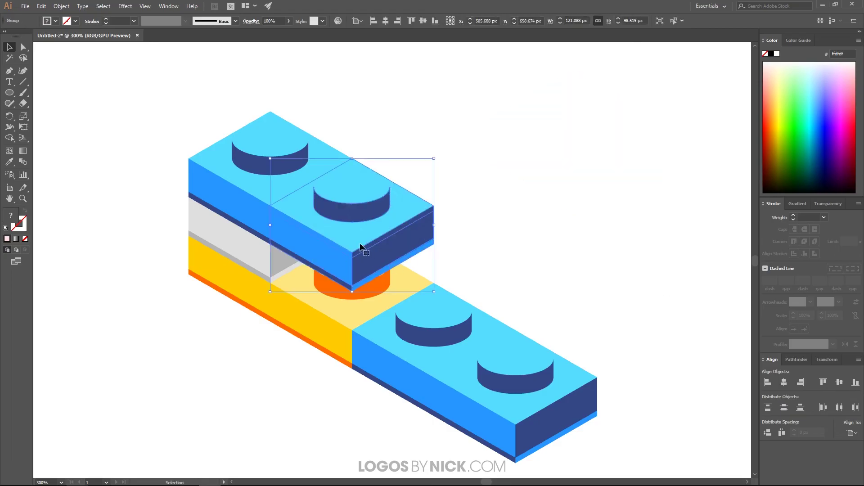
pyautogui.hotkey('ctrl', 'shift', 'z')
pyautogui.click(614, 292)
pyautogui.hotkey('ctrl', 'z')
pyautogui.click(549, 225)
pyautogui.hotkey('ctrl', '-')
pyautogui.hotkey('ctrl', '=')
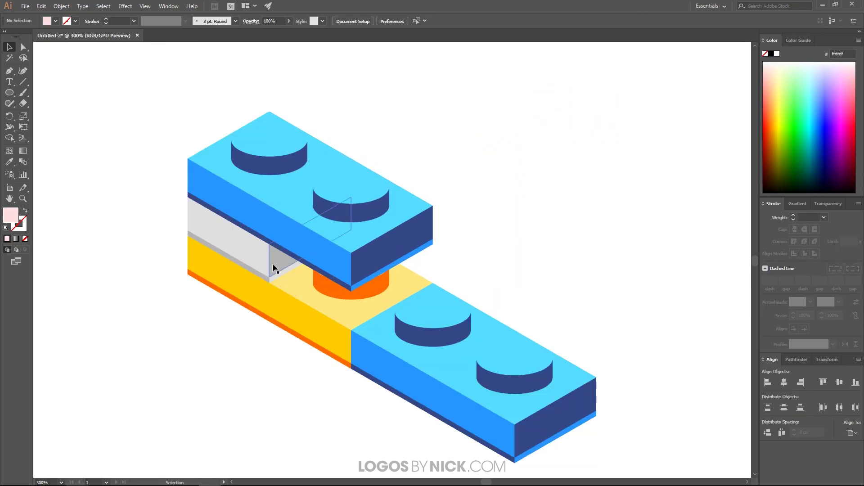
# Step: Copy the yellow brick pair, stack it on the upper blue pair offset by one stud, and bring it to the front
pyautogui.click(306, 323)
pyautogui.moveTo(285, 320); pyautogui.dragTo(367, 257)
pyautogui.press('ctrl')
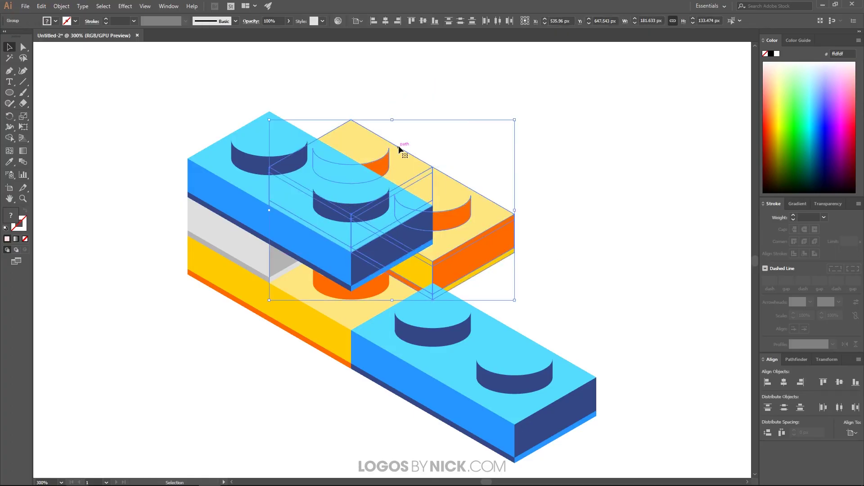
pyautogui.press('ctrl')
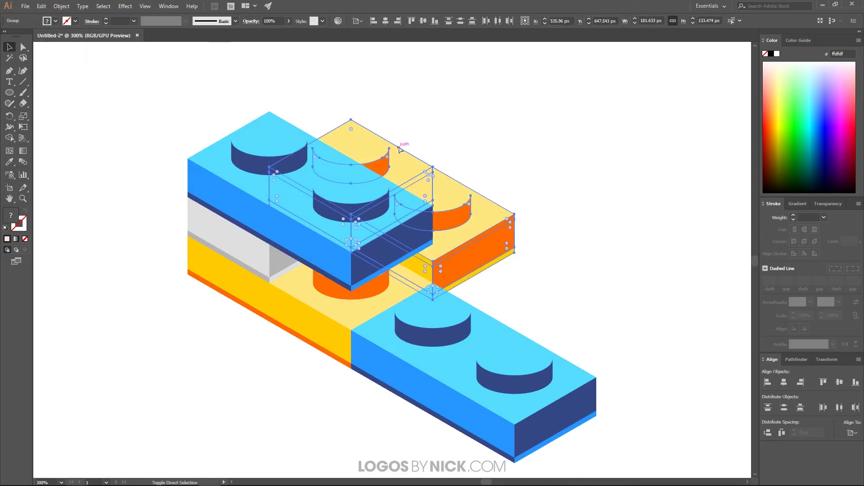
pyautogui.hotkey('ctrl', 'shift', ']')
pyautogui.click(487, 179)
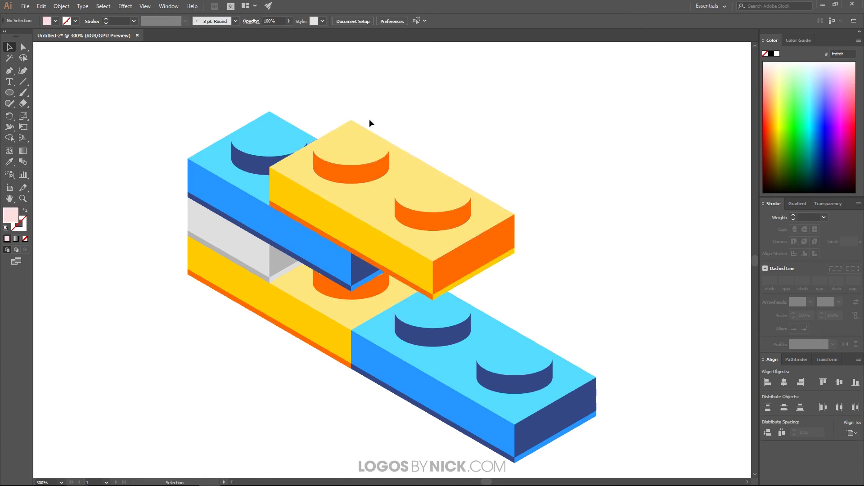
# Step: Copy the upper blue brick pair and stack it on the new yellow pair, offset one stud further along and in front
pyautogui.click(231, 199)
pyautogui.moveTo(328, 269); pyautogui.dragTo(581, 200)
pyautogui.press('ctrl')
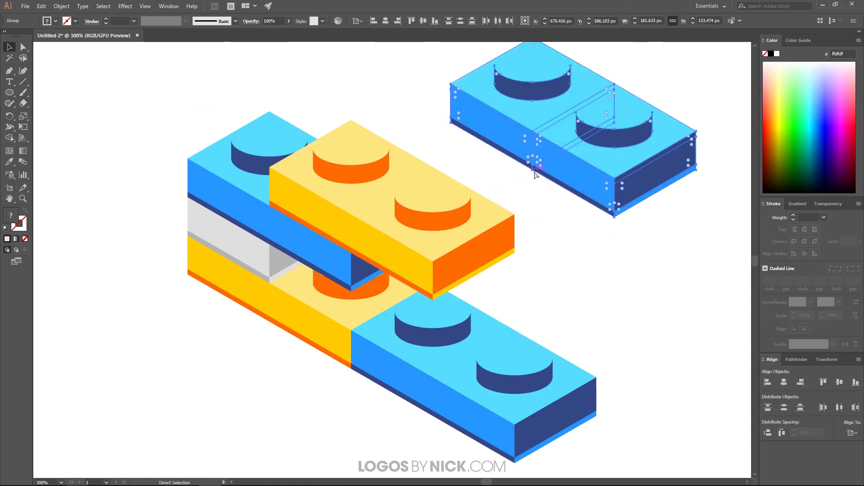
pyautogui.moveTo(535, 175); pyautogui.dragTo(435, 265)
pyautogui.hotkey('ctrl', '-')
pyautogui.moveTo(619, 224); pyautogui.dragTo(566, 237)
pyautogui.press('ctrl')
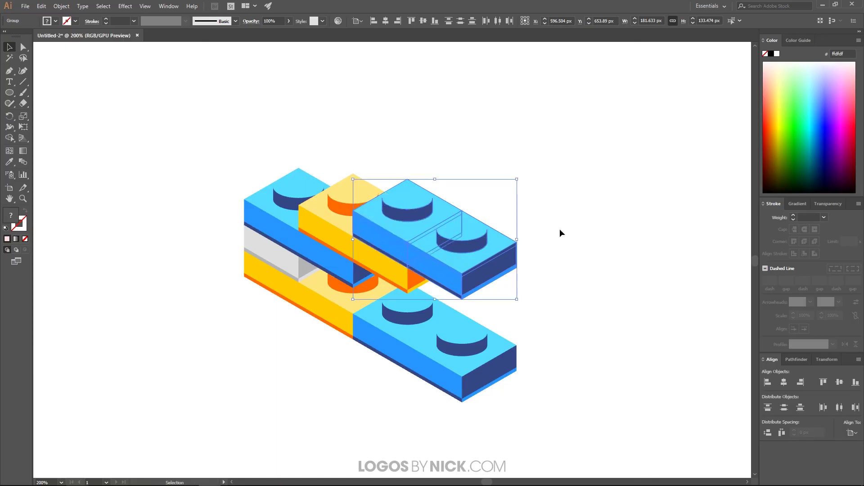
pyautogui.click(560, 233)
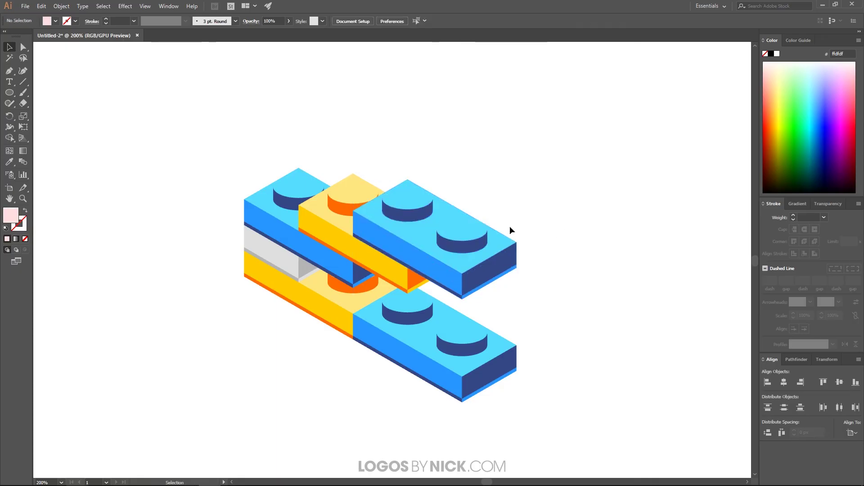
# Step: Stack a copy of a single blue brick on the front end of the topmost blue pair, flush with its corner
pyautogui.scroll(1, 528, 249)
pyautogui.moveTo(434, 283); pyautogui.dragTo(471, 186)
pyautogui.moveTo(466, 224); pyautogui.dragTo(428, 285)
pyautogui.click(571, 271)
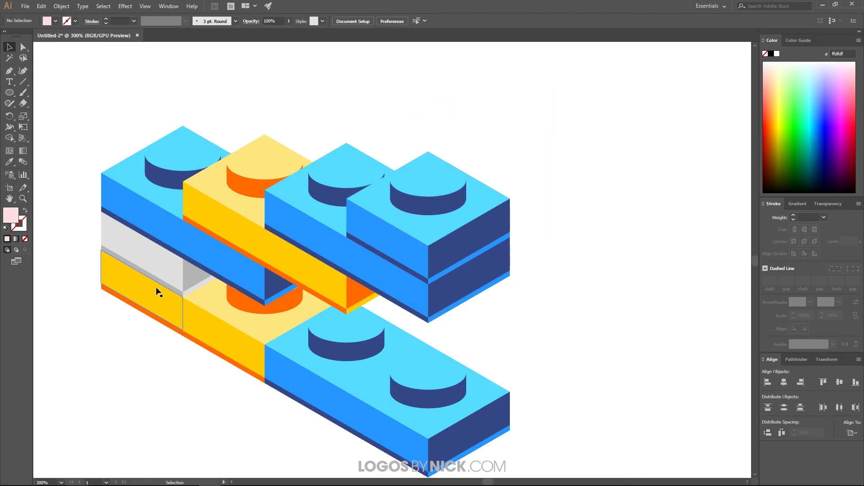
# Step: Copy the white brick, stack it flush on the single blue brick, and bring it to the front
pyautogui.moveTo(156, 292); pyautogui.dragTo(473, 109)
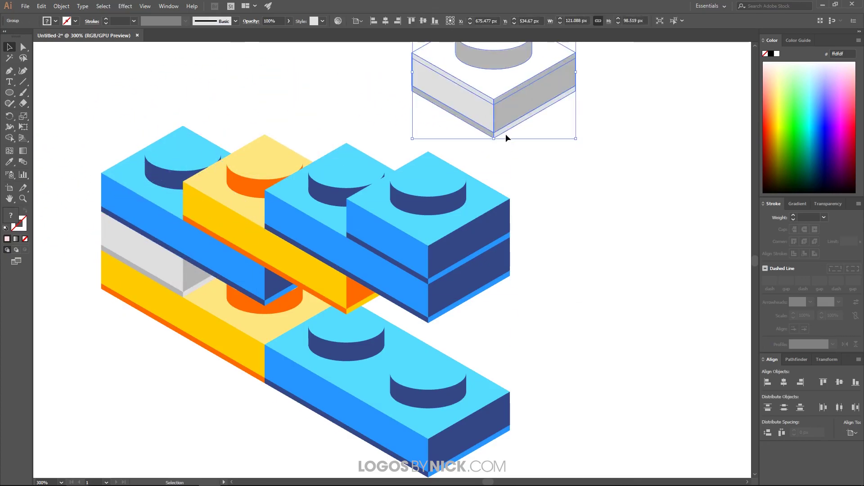
pyautogui.moveTo(499, 139); pyautogui.dragTo(431, 247)
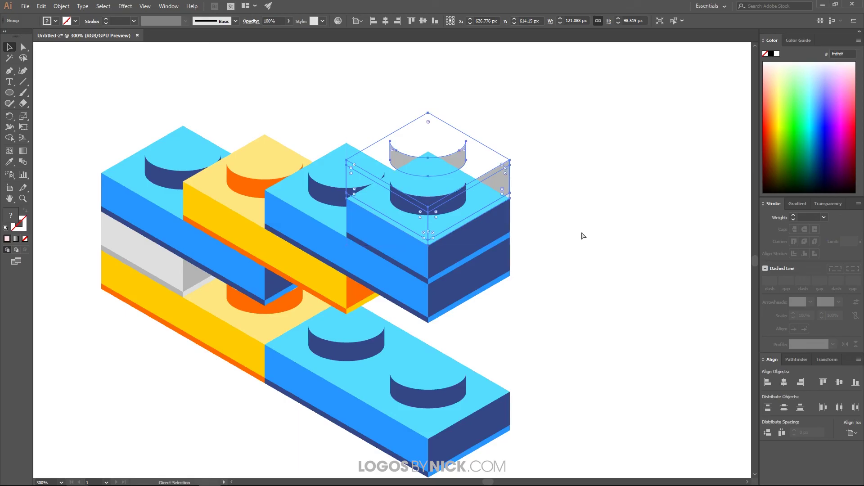
pyautogui.scroll(-2, 549, 230)
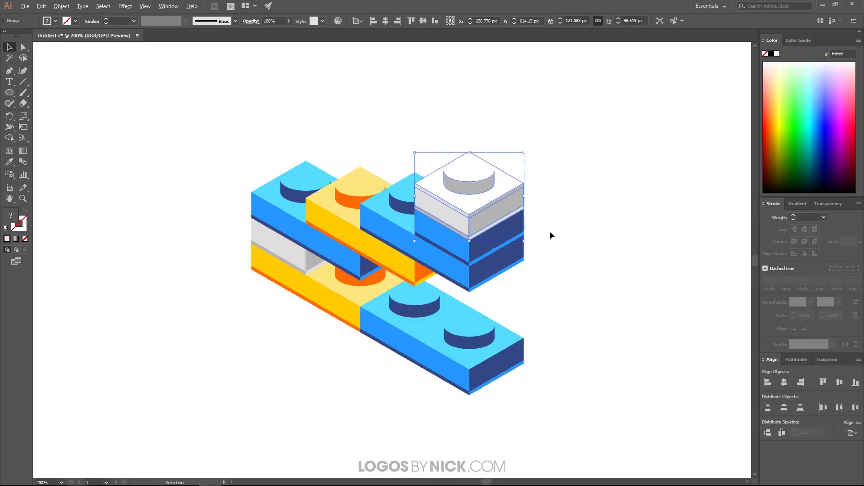
# Step: Copy the upper yellow pair and stack it in front on the new white brick, flush with that brick's front corner
pyautogui.scroll(2, 550, 230)
pyautogui.scroll(-1, 550, 231)
pyautogui.scroll(-1, 451, 189)
pyautogui.scroll(1, 396, 279)
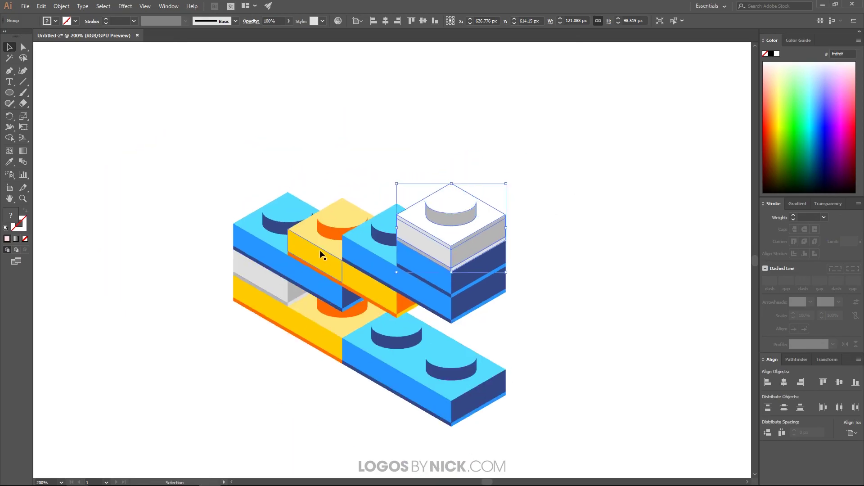
pyautogui.click(368, 293)
pyautogui.moveTo(368, 294); pyautogui.dragTo(451, 245)
pyautogui.hotkey('ctrl', 'shift', 'b')
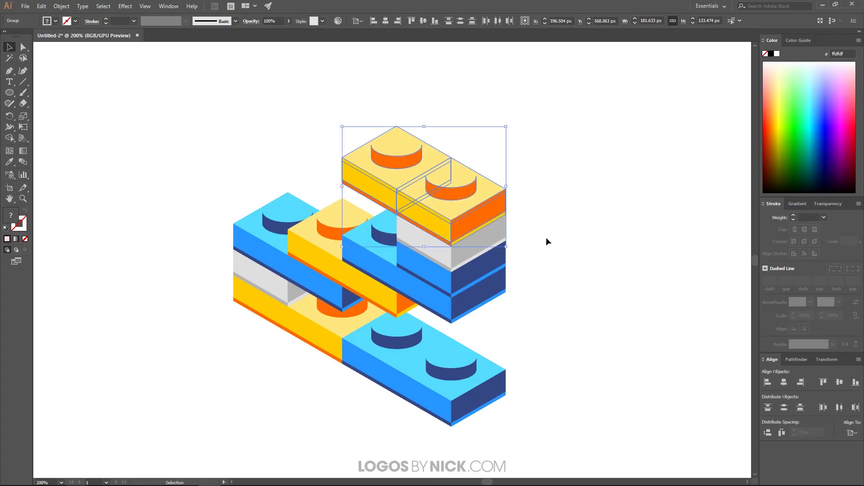
# Step: Copy the upper blue pair and join it end to end with the upper-left end of the topmost yellow pair
pyautogui.click(441, 314)
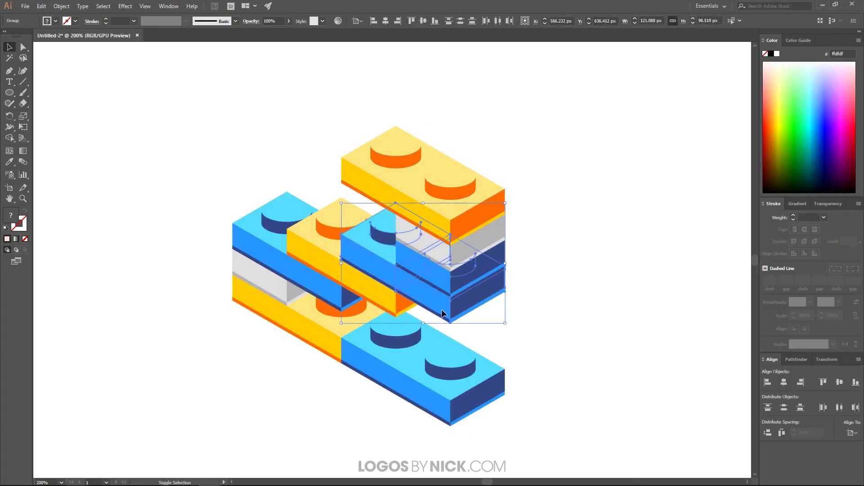
pyautogui.moveTo(441, 309); pyautogui.dragTo(351, 182)
pyautogui.scroll(4, 351, 177)
pyautogui.moveTo(295, 175); pyautogui.dragTo(340, 211)
pyautogui.scroll(-5, 342, 214)
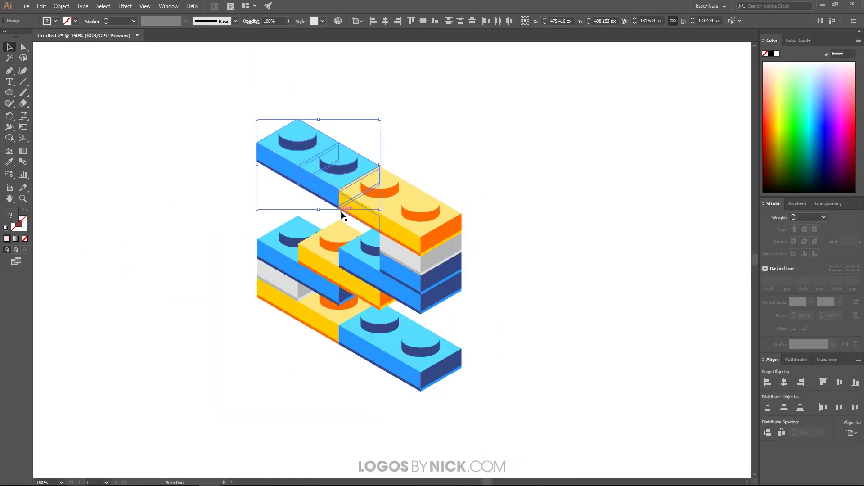
# Step: Stack a copy of the blue pair across the seam between the topmost blue and yellow pairs, covering one stud of each
pyautogui.scroll(1, 341, 213)
pyautogui.moveTo(354, 180); pyautogui.dragTo(364, 216)
pyautogui.scroll(6, 383, 177)
pyautogui.scroll(-4, 402, 216)
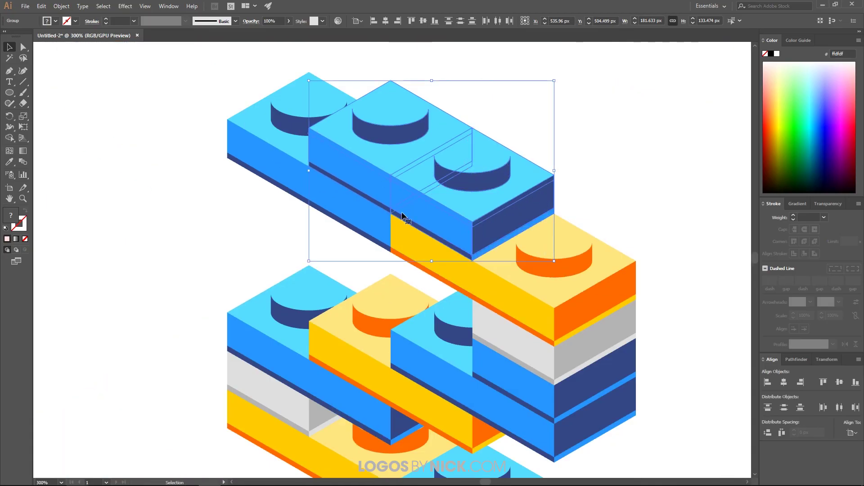
pyautogui.scroll(-4, 402, 216)
pyautogui.click(523, 279)
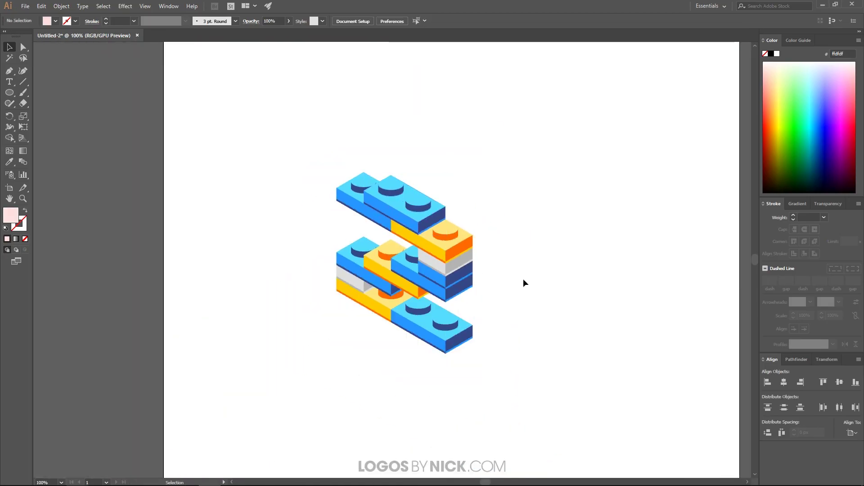
pyautogui.scroll(-2, 517, 280)
pyautogui.scroll(1, 501, 280)
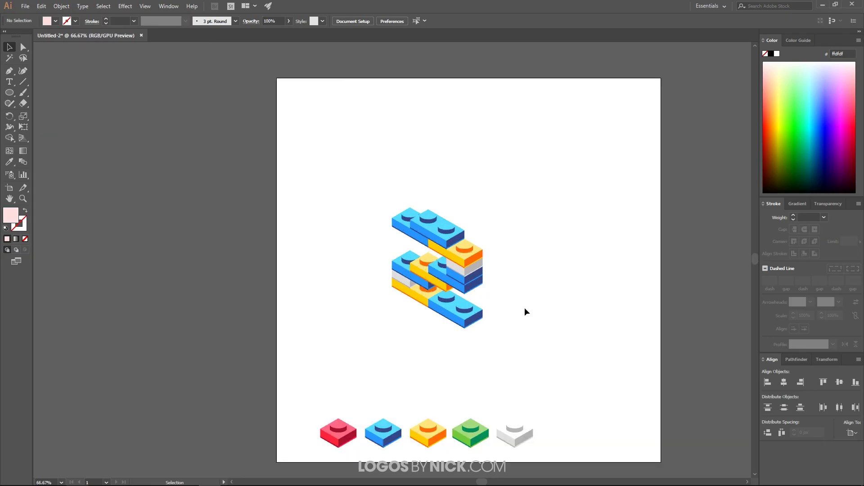
pyautogui.moveTo(525, 309); pyautogui.dragTo(485, 297)
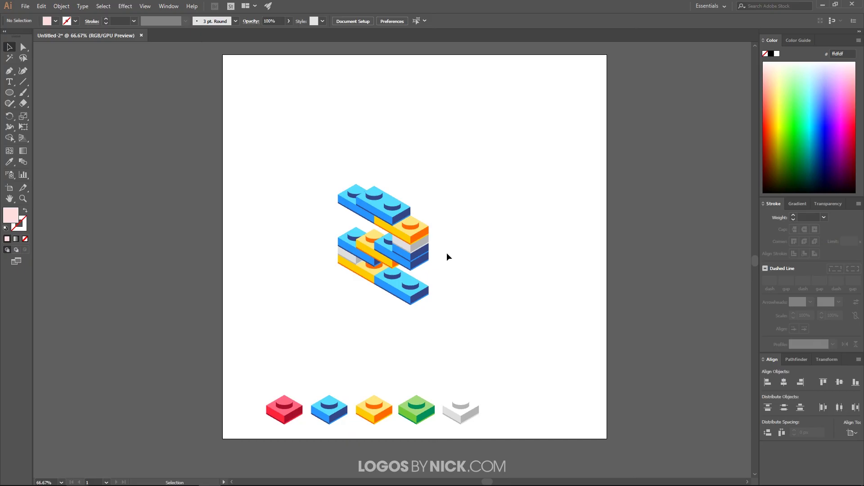
pyautogui.moveTo(469, 328); pyautogui.dragTo(307, 195)
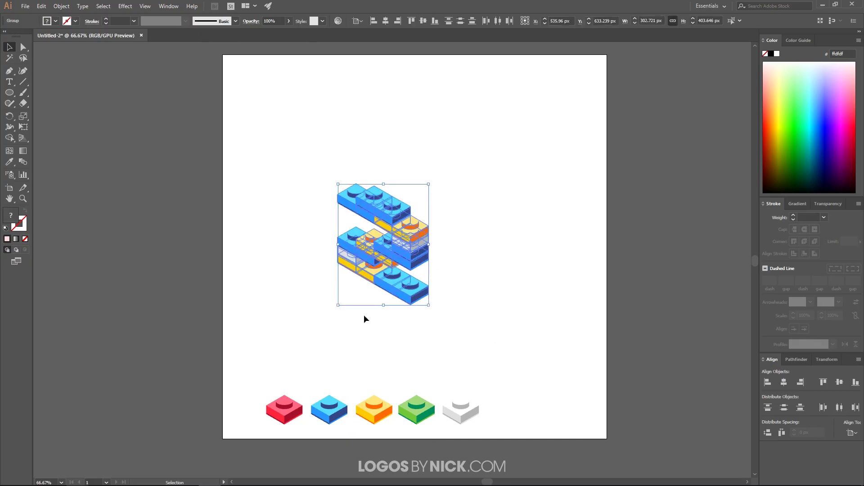
pyautogui.click(435, 328)
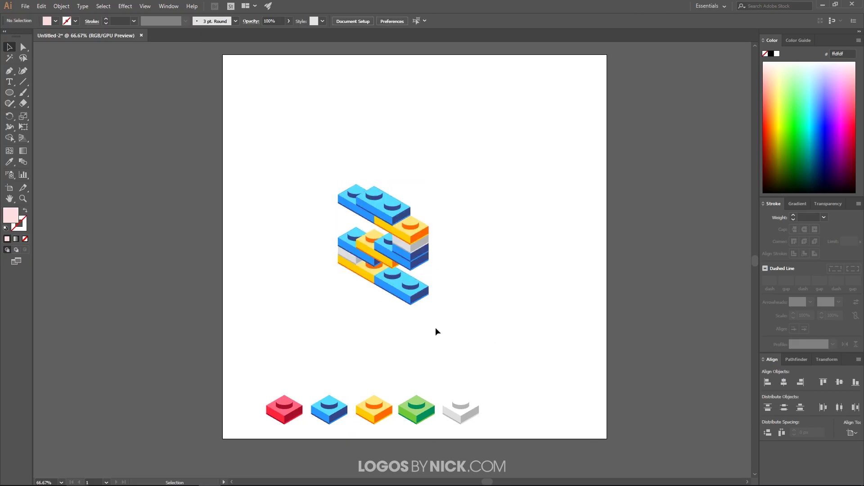